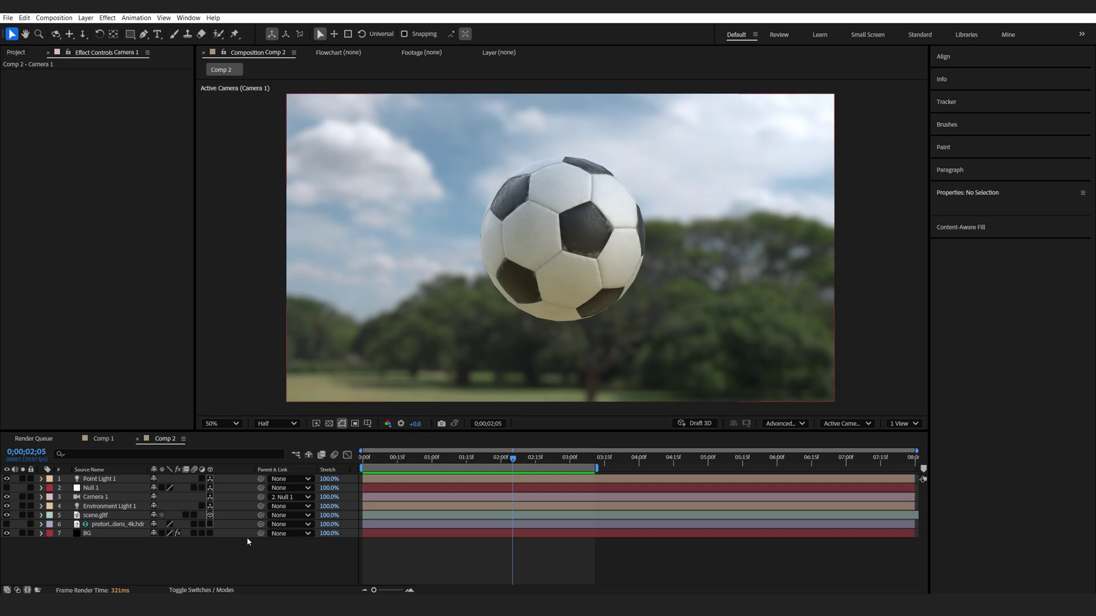
- Preview the animation from the start
{"action": "left_click_drag", "start_coordinate": [513, 459], "coordinate": [357, 467]}
{"action": "key", "text": "space"}
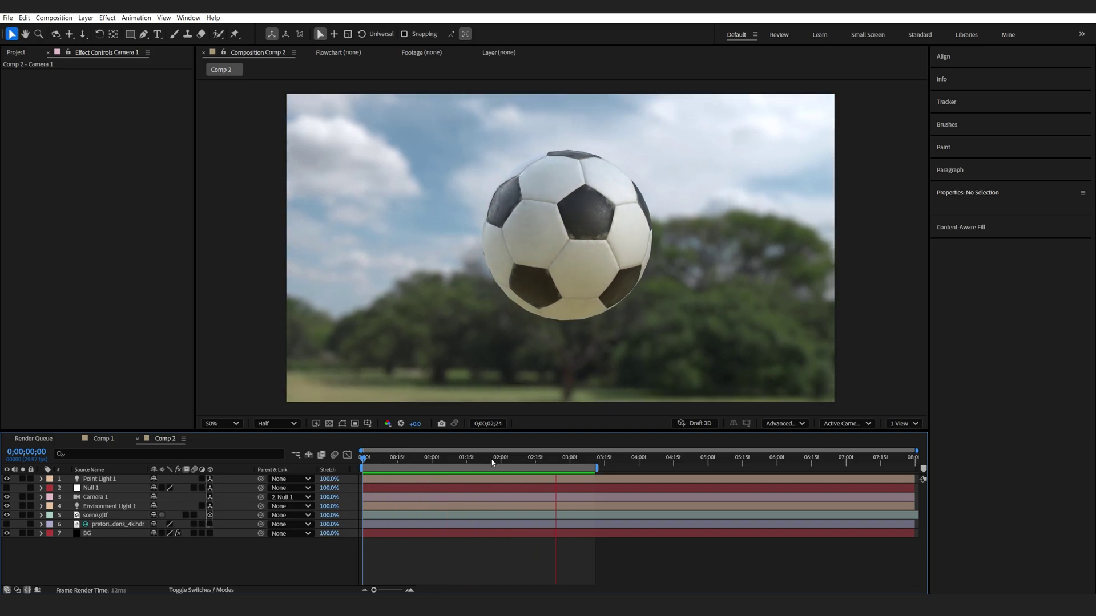
{"action": "key", "text": "space"}
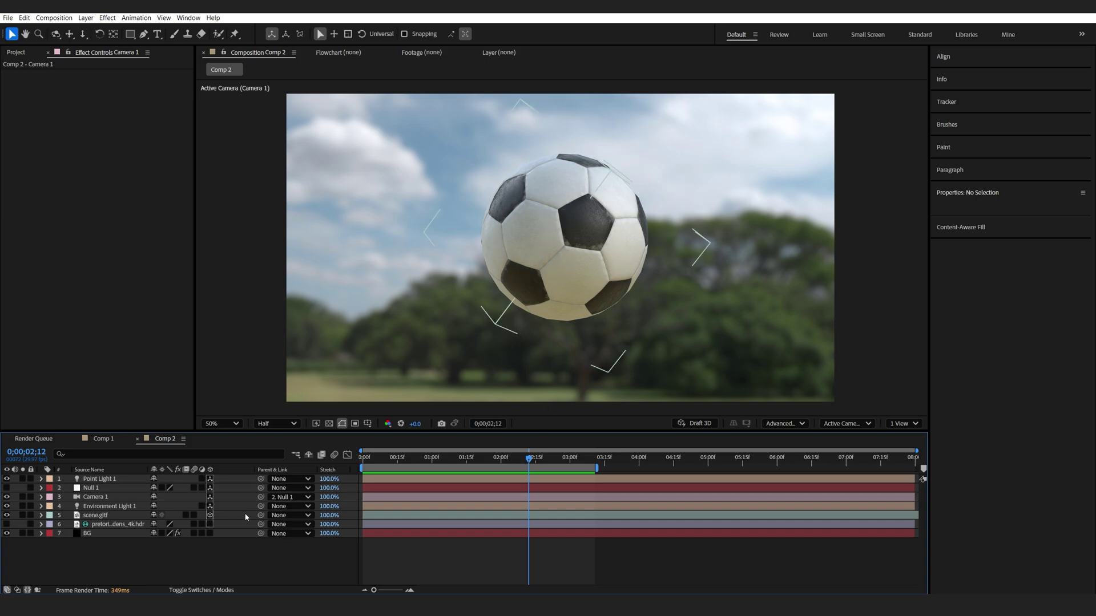
- Enable motion blur on the scene.gltf ball layer and check it at frame 0;00;01;29
{"action": "left_click", "coordinate": [105, 516]}
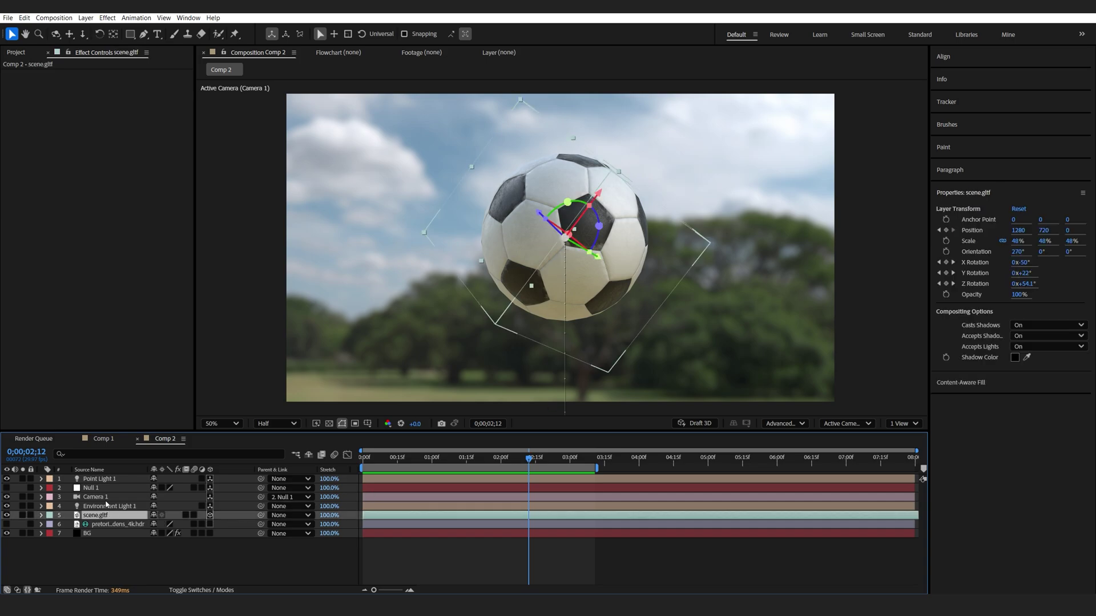
{"action": "left_click", "coordinate": [194, 515]}
{"action": "left_click_drag", "start_coordinate": [528, 459], "coordinate": [451, 447]}
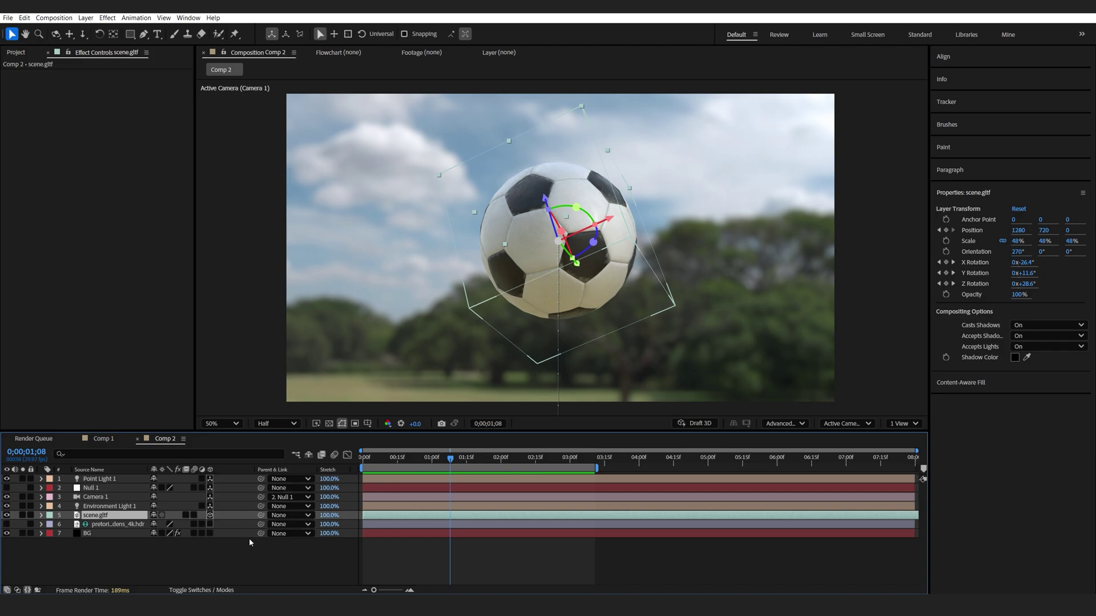
{"action": "left_click", "coordinate": [193, 536]}
{"action": "key", "text": "Home"}
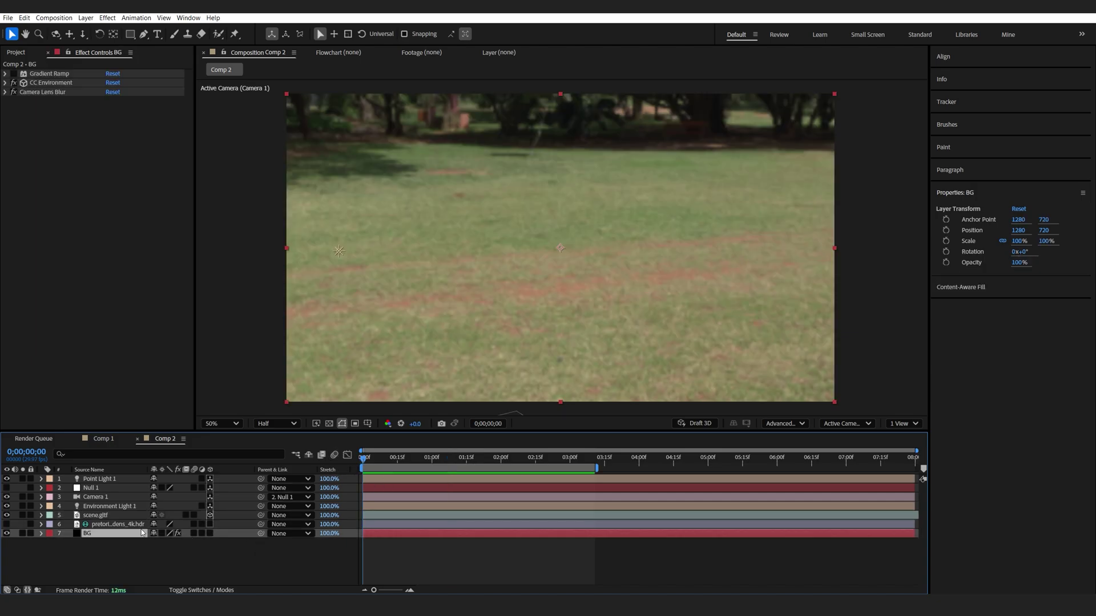
- Turn on motion blur for the BG layer and the composition, then check frame 0;00;00;20
{"action": "left_click", "coordinate": [194, 534]}
{"action": "left_click", "coordinate": [335, 455]}
{"action": "left_click_drag", "start_coordinate": [365, 462], "coordinate": [492, 460]}
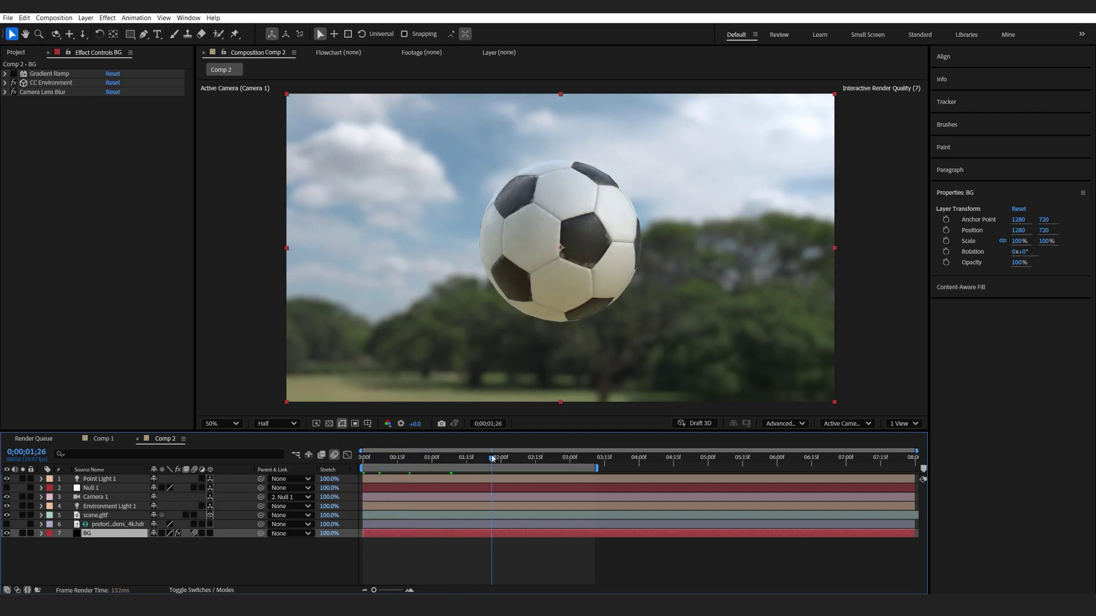
{"action": "left_click", "coordinate": [97, 517]}
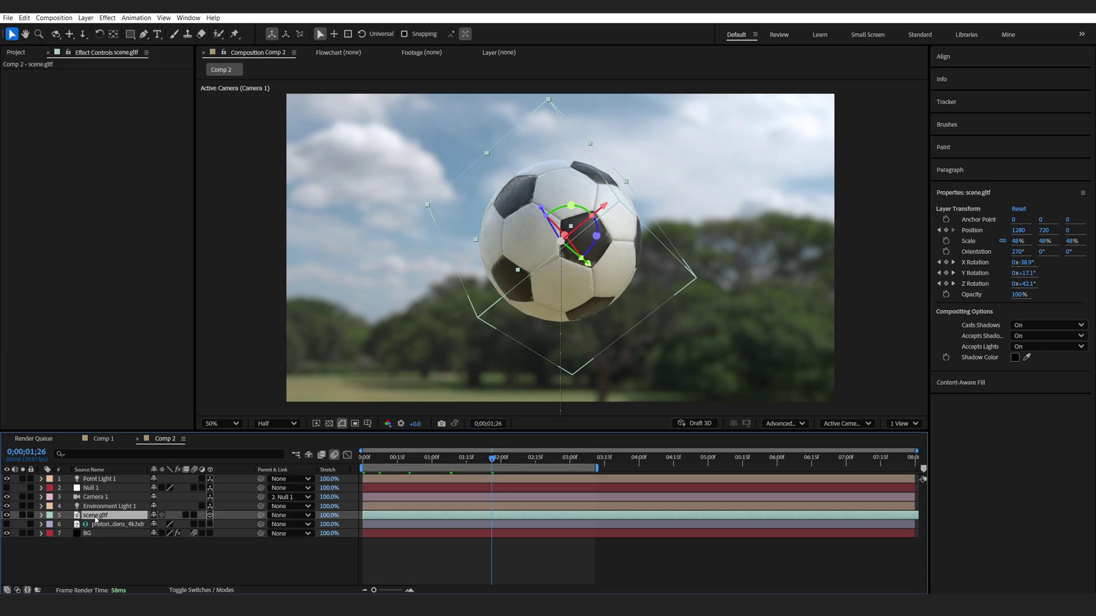
{"action": "right_click", "coordinate": [108, 519]}
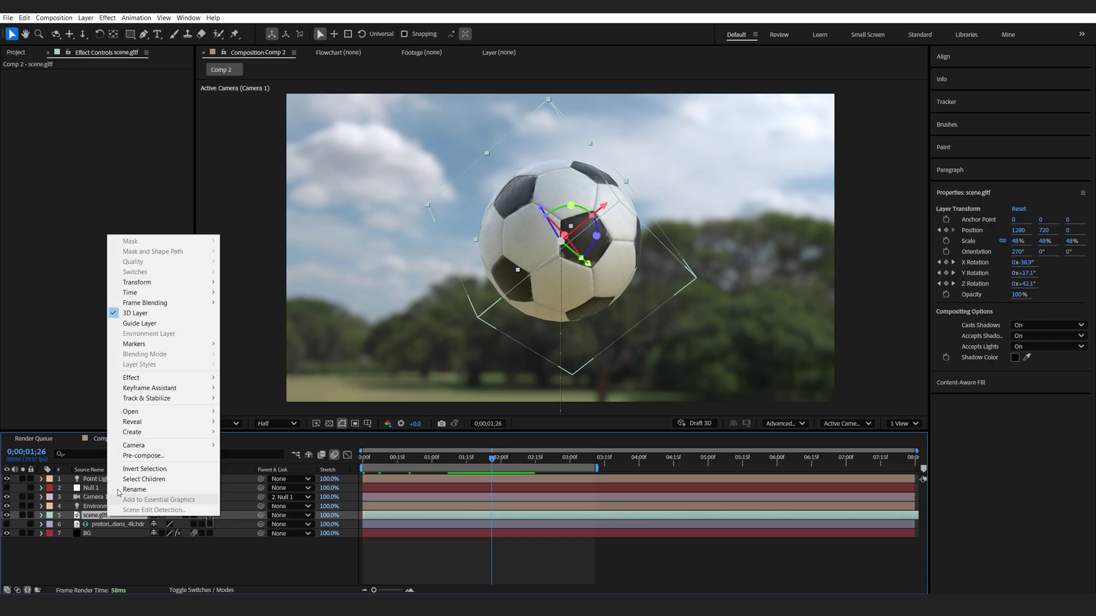
- Create a 3D layer instance of scene.gltf, then reselect the original scene.gltf layer
{"action": "mouse_move", "coordinate": [155, 433]}
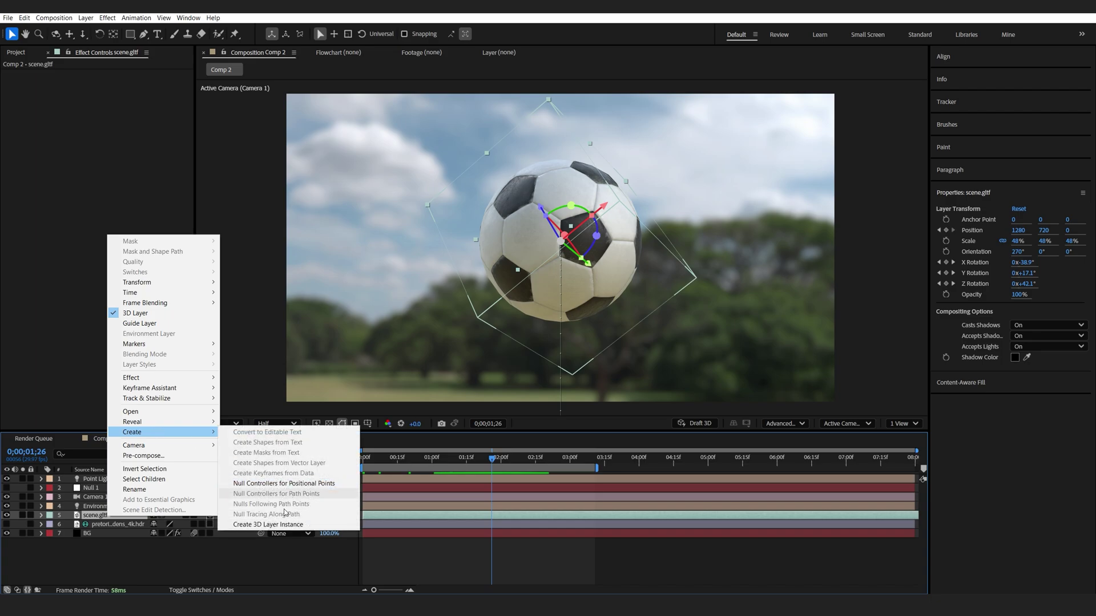
{"action": "left_click", "coordinate": [274, 525]}
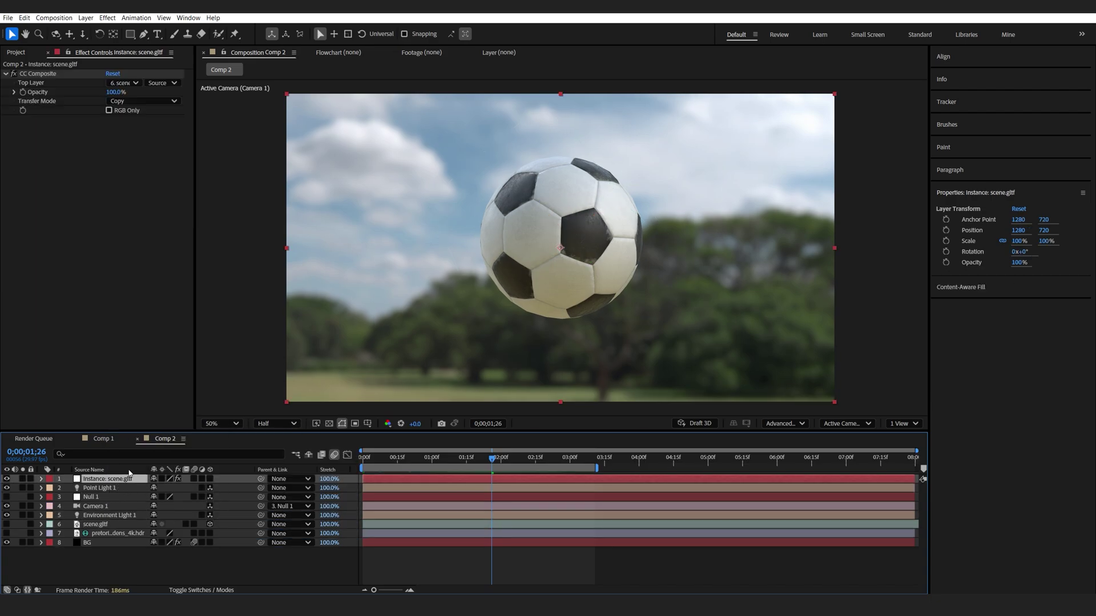
{"action": "left_click", "coordinate": [95, 525]}
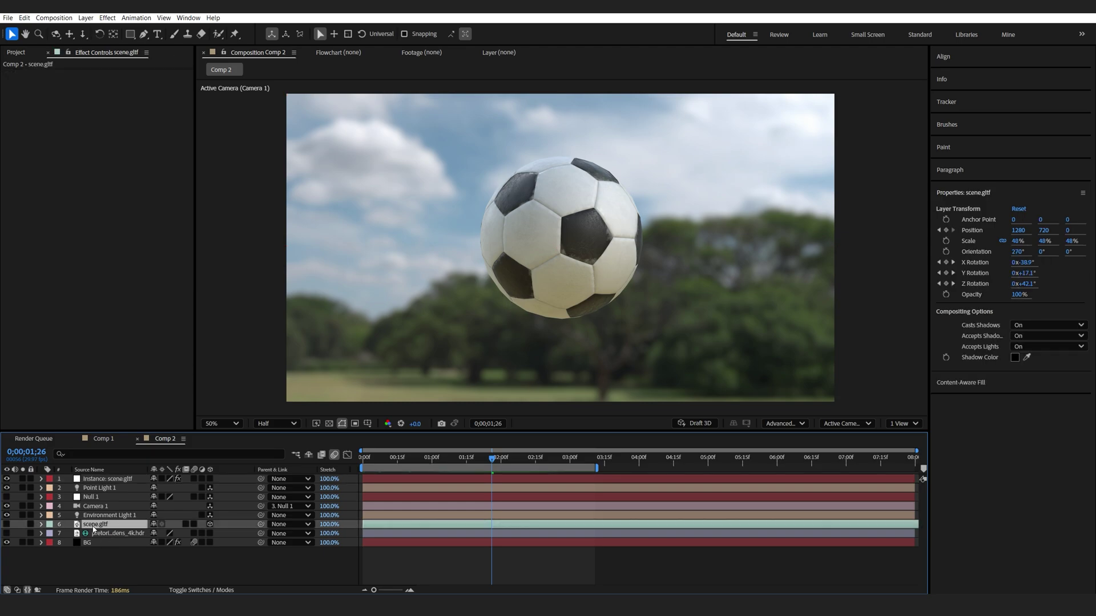
- Reveal scene.gltf's orientation and rotation, test a Y orientation tilt, then undo it
{"action": "key", "text": "u"}
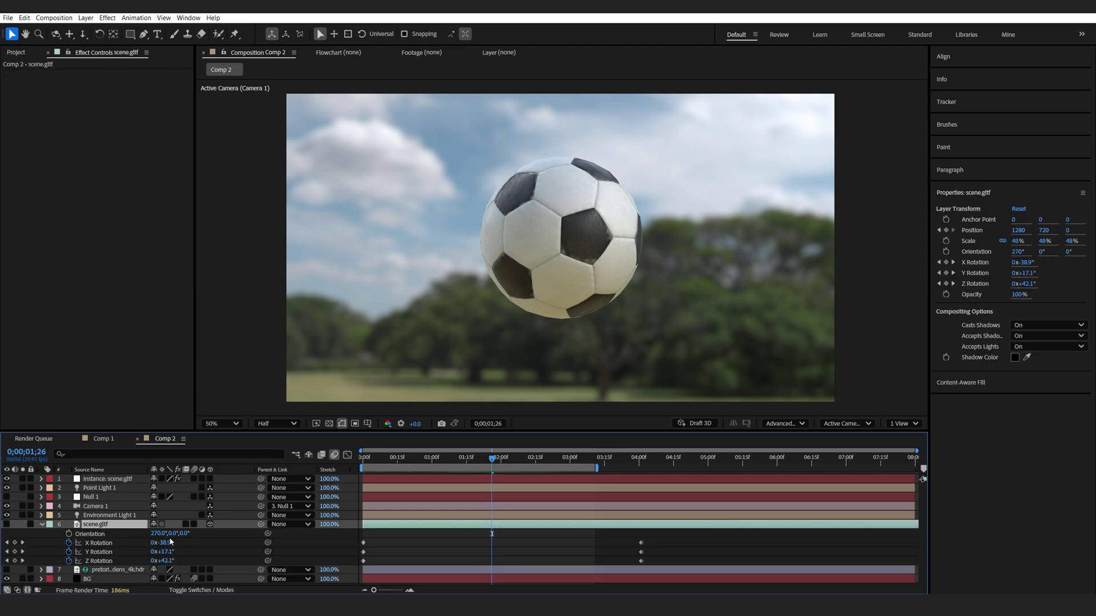
{"action": "left_click_drag", "start_coordinate": [168, 534], "coordinate": [169, 535]}
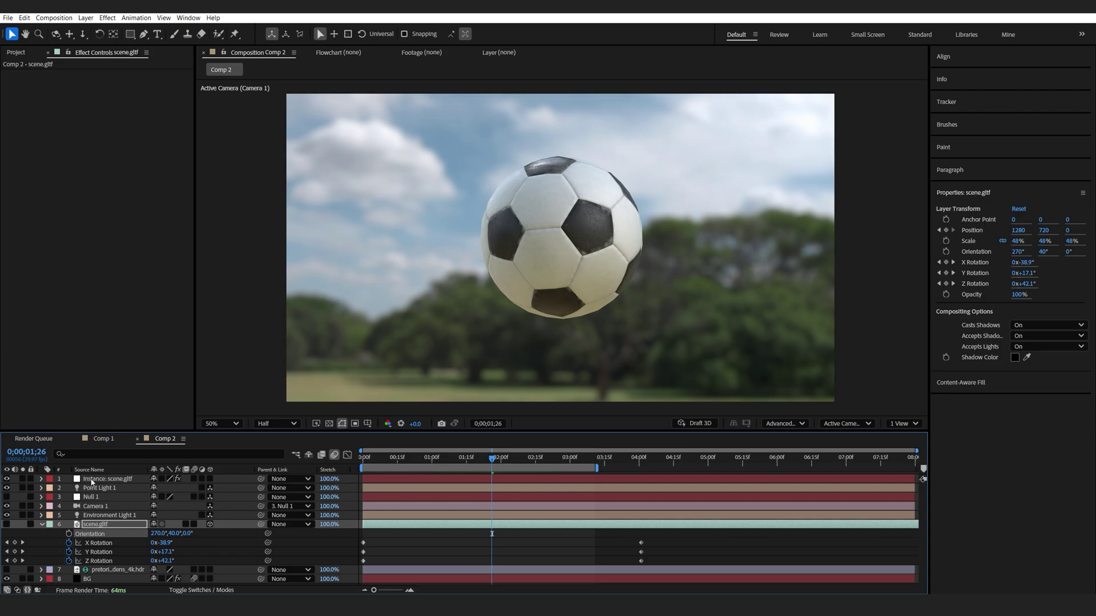
{"action": "key", "text": "ctrl+z"}
- Show the blend modes column and try Add on the instance layer, then revert to Normal
{"action": "left_click", "coordinate": [202, 590]}
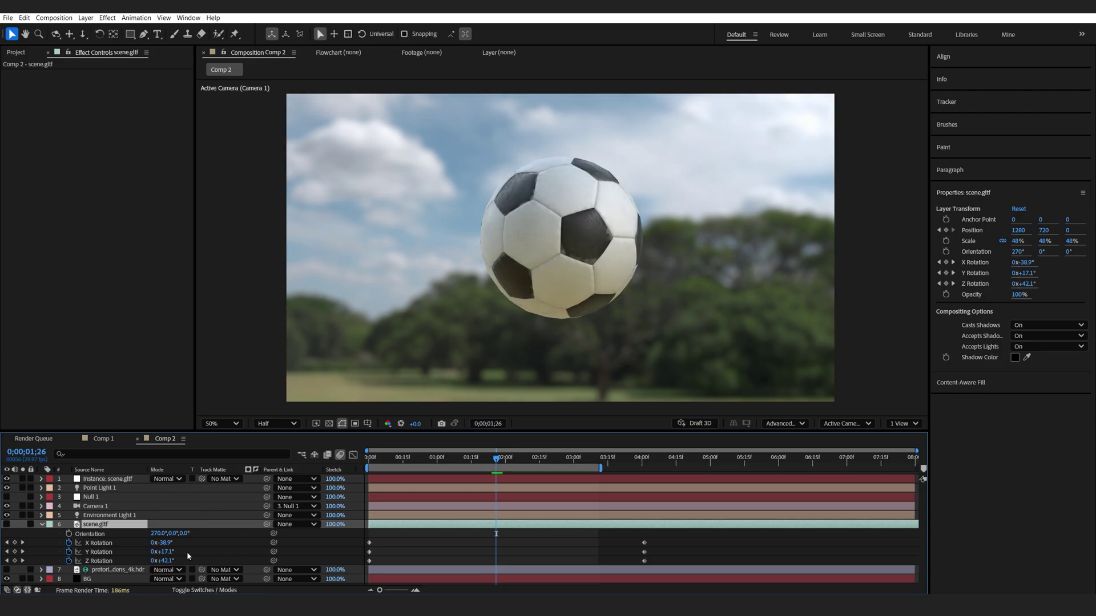
{"action": "left_click", "coordinate": [167, 479]}
{"action": "left_click", "coordinate": [180, 176]}
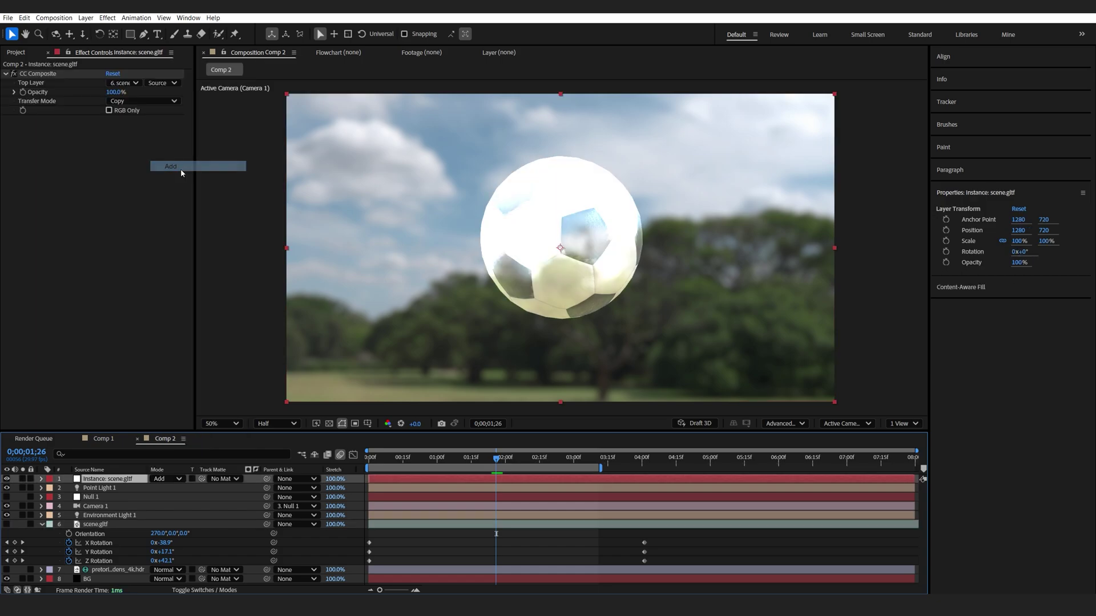
{"action": "key", "text": "ctrl+z"}
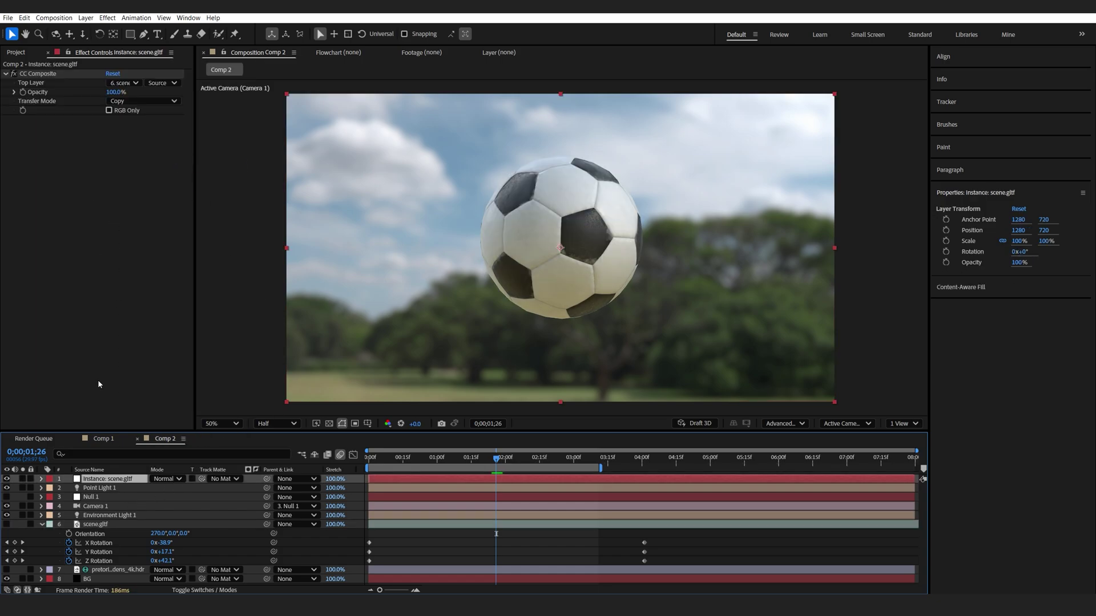
- Apply CC Force Motion Blur to the scene.gltf instance and check it at 0;00;00;21
{"action": "key", "text": "ctrl+space"}
{"action": "type", "text": "motio"}
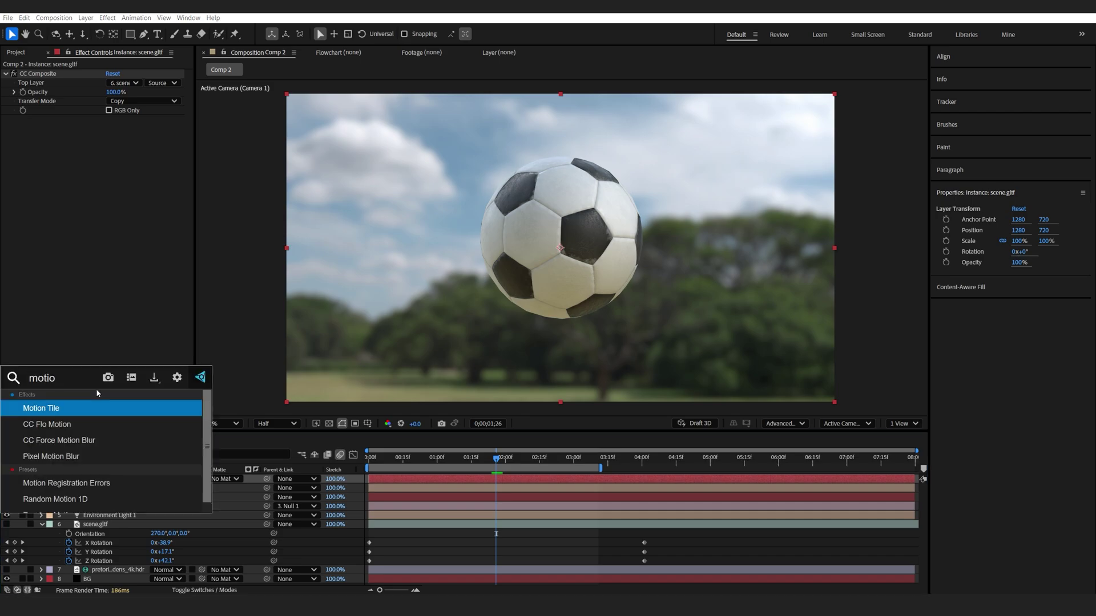
{"action": "type", "text": "n"}
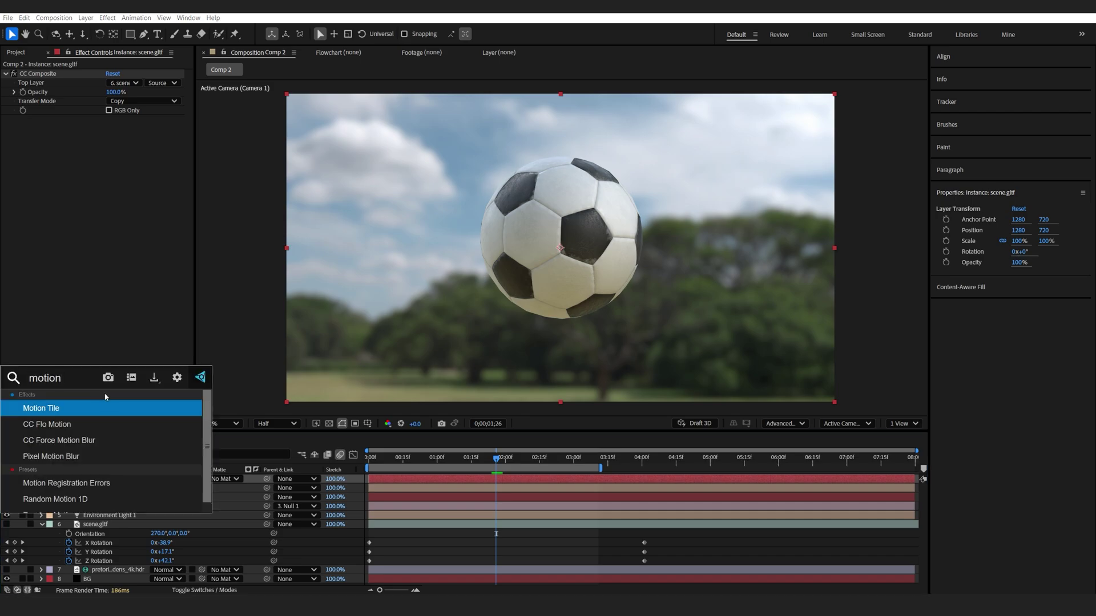
{"action": "left_click", "coordinate": [80, 444]}
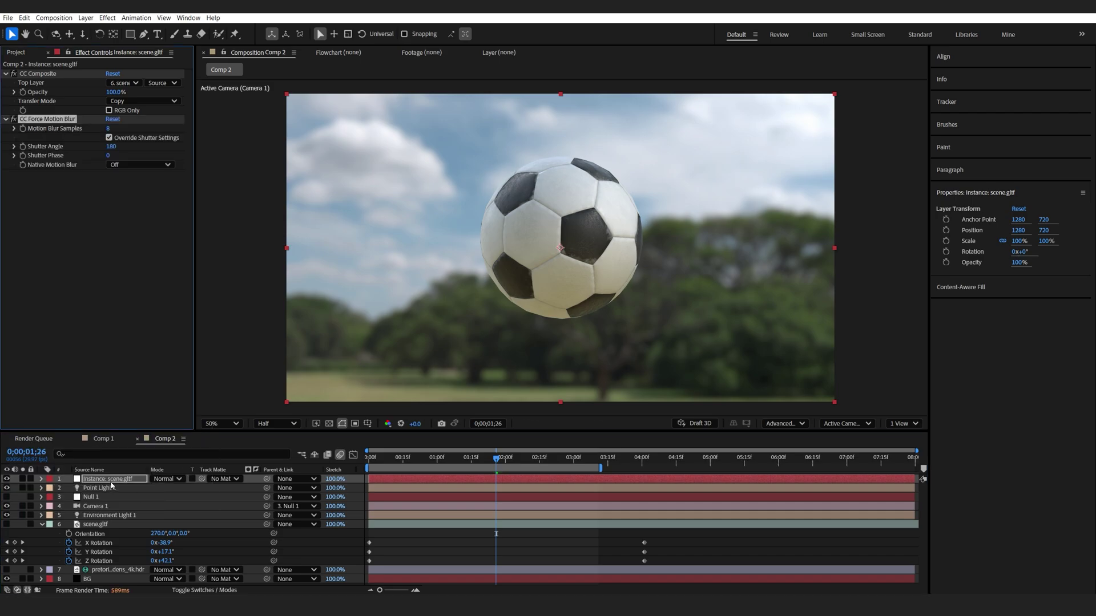
{"action": "left_click_drag", "start_coordinate": [443, 459], "coordinate": [417, 460]}
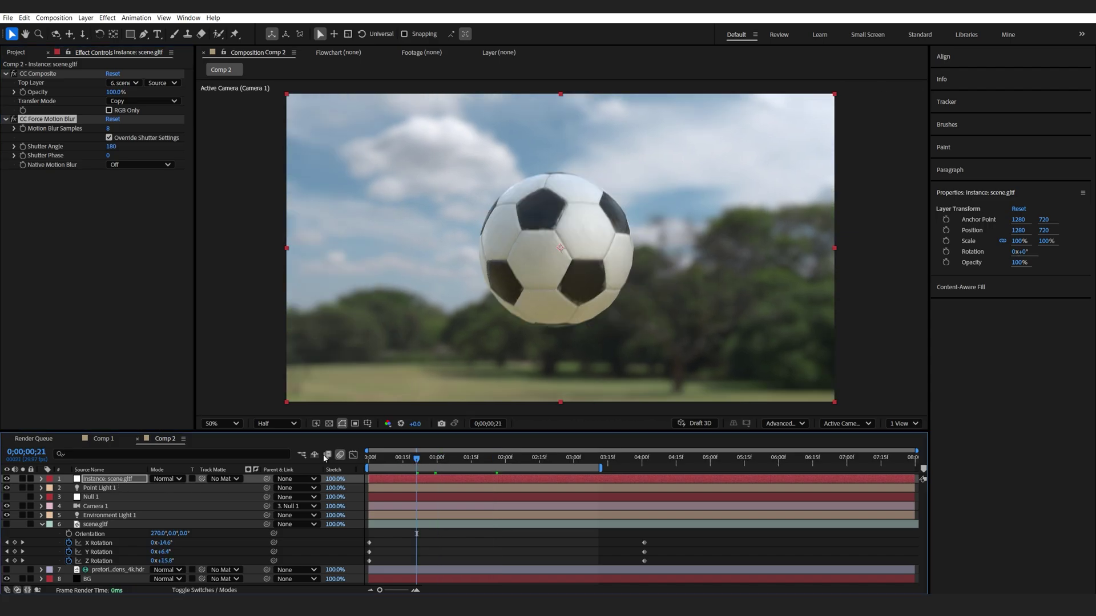
{"action": "left_click", "coordinate": [15, 119]}
- Delete the instance layer and pre-compose scene.gltf into Pre-comp 1, moving all attributes
{"action": "key", "text": "Delete"}
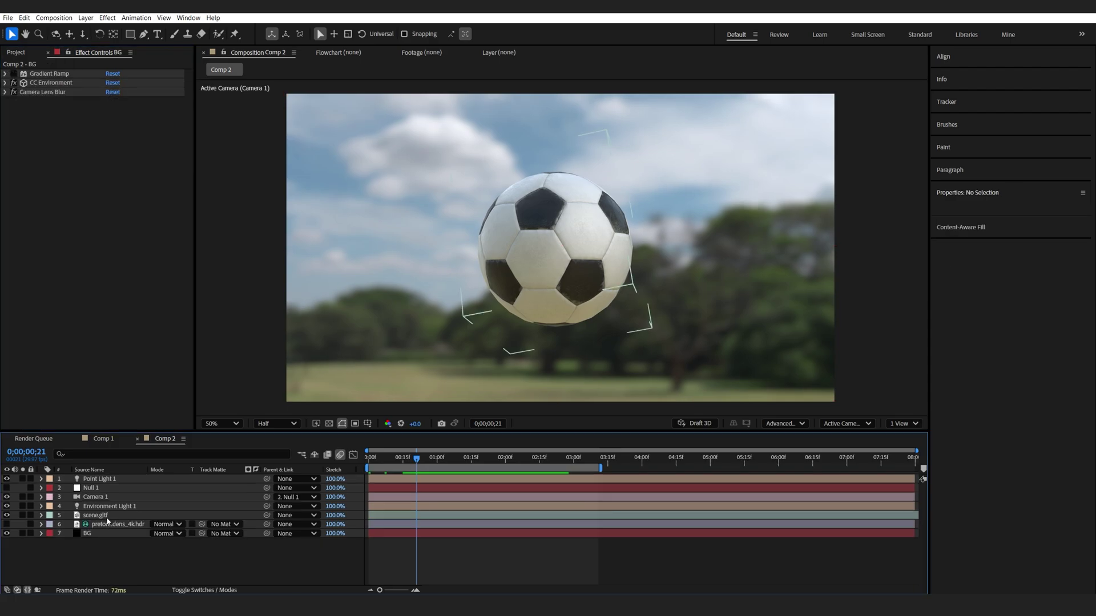
{"action": "left_click", "coordinate": [109, 519]}
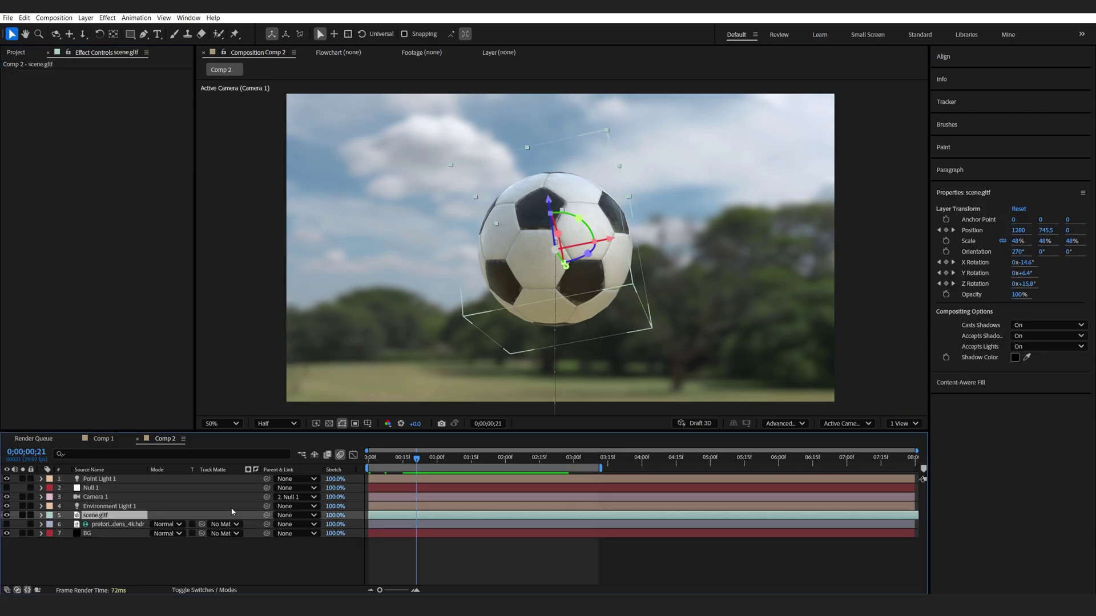
{"action": "key", "text": "ctrl+shift+c"}
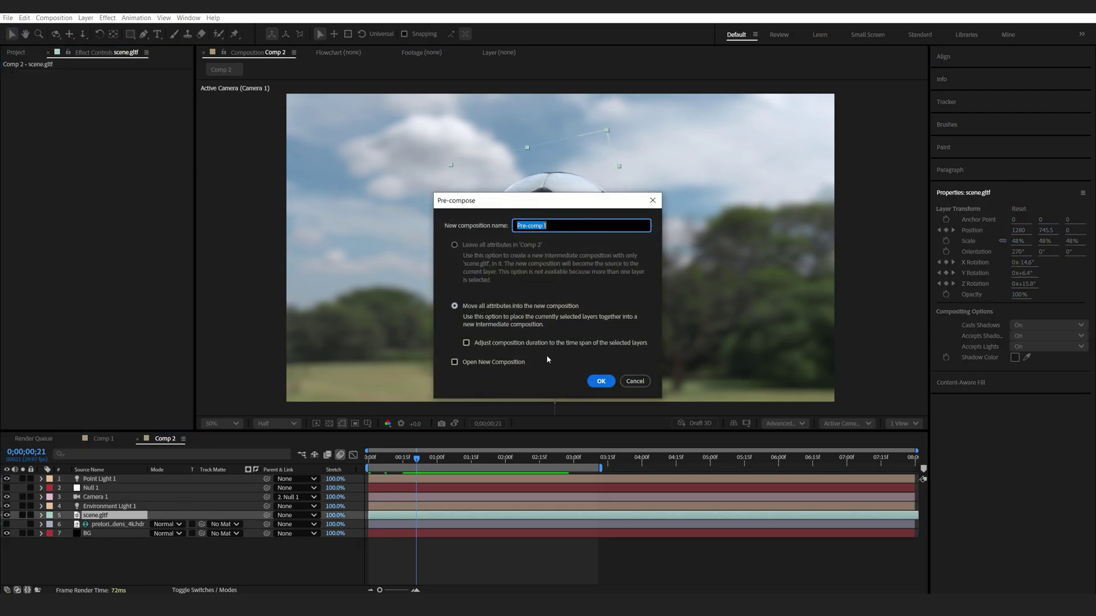
{"action": "left_click", "coordinate": [601, 381]}
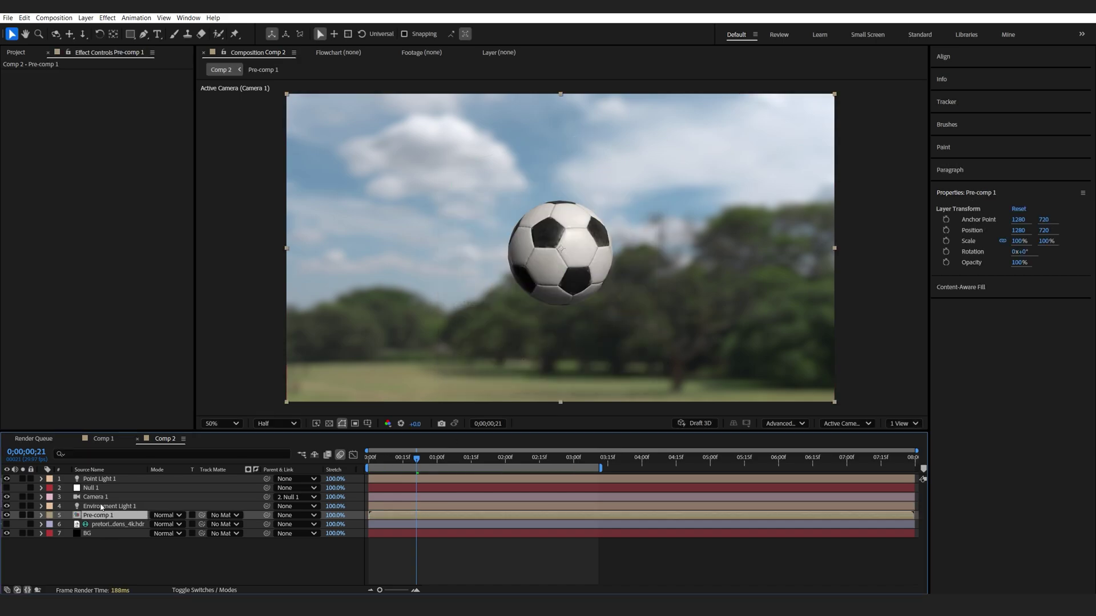
- Select the Point Light 1, lights, null, camera and HDR layers together
{"action": "left_click", "coordinate": [104, 483]}
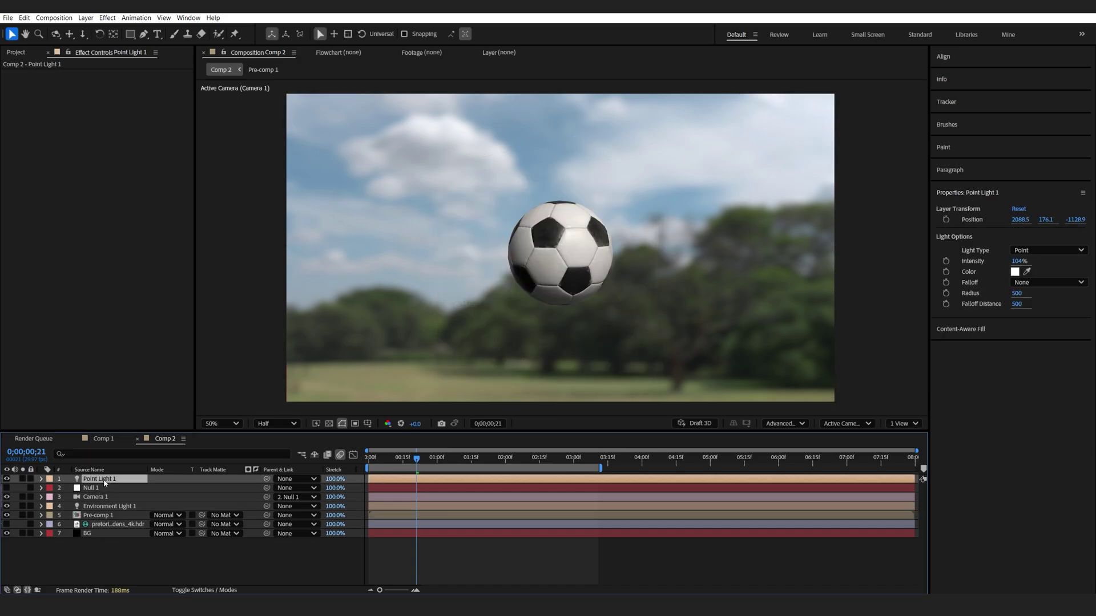
{"action": "left_click", "coordinate": [92, 507], "text": "shift"}
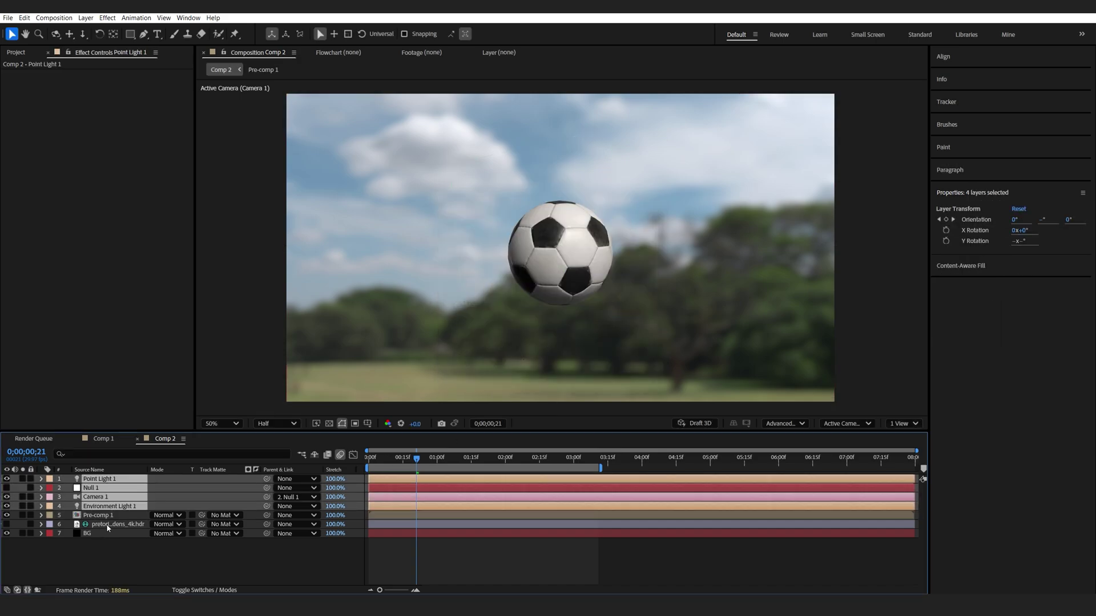
{"action": "left_click", "coordinate": [106, 525], "text": "ctrl"}
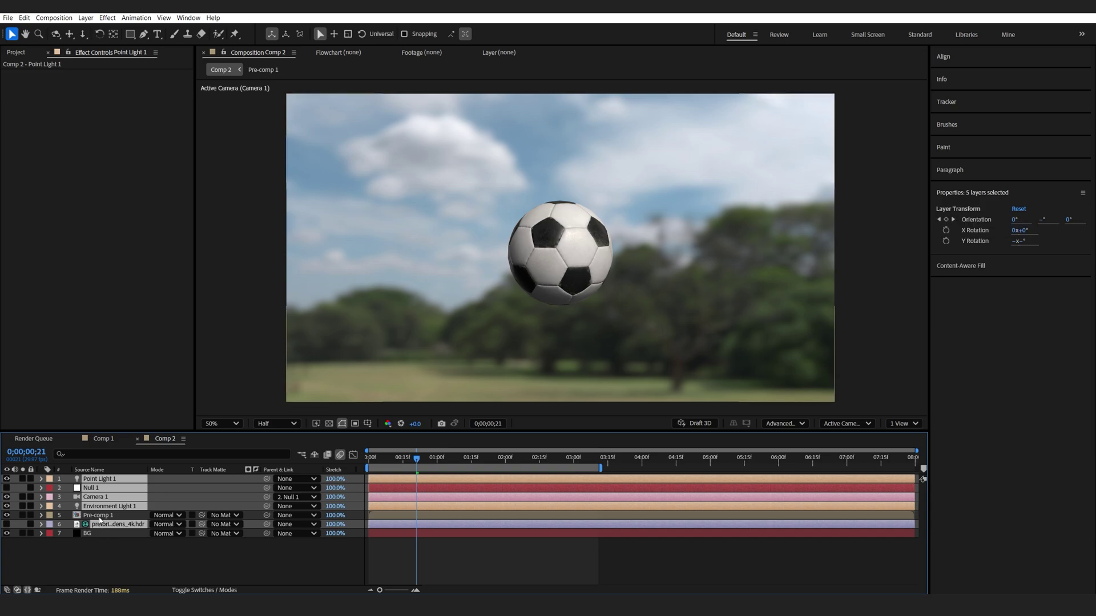
- Paste the lights, null, camera and HDR layers into Pre-comp 1, check the ball, return to Comp 2
{"action": "double_click", "coordinate": [100, 516]}
{"action": "key", "text": "ctrl+v"}
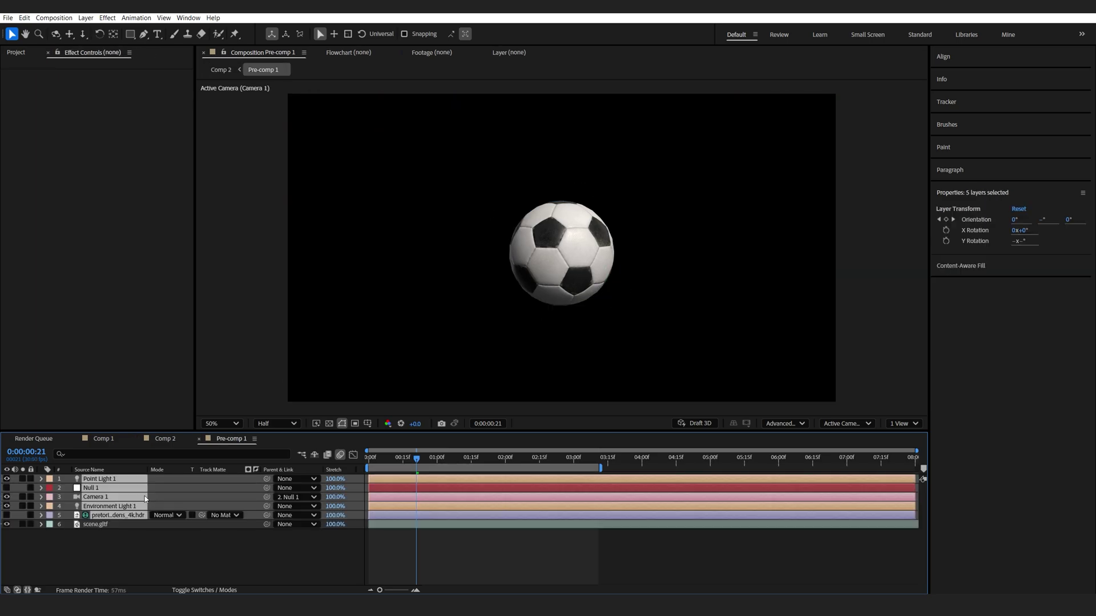
{"action": "left_click", "coordinate": [101, 538]}
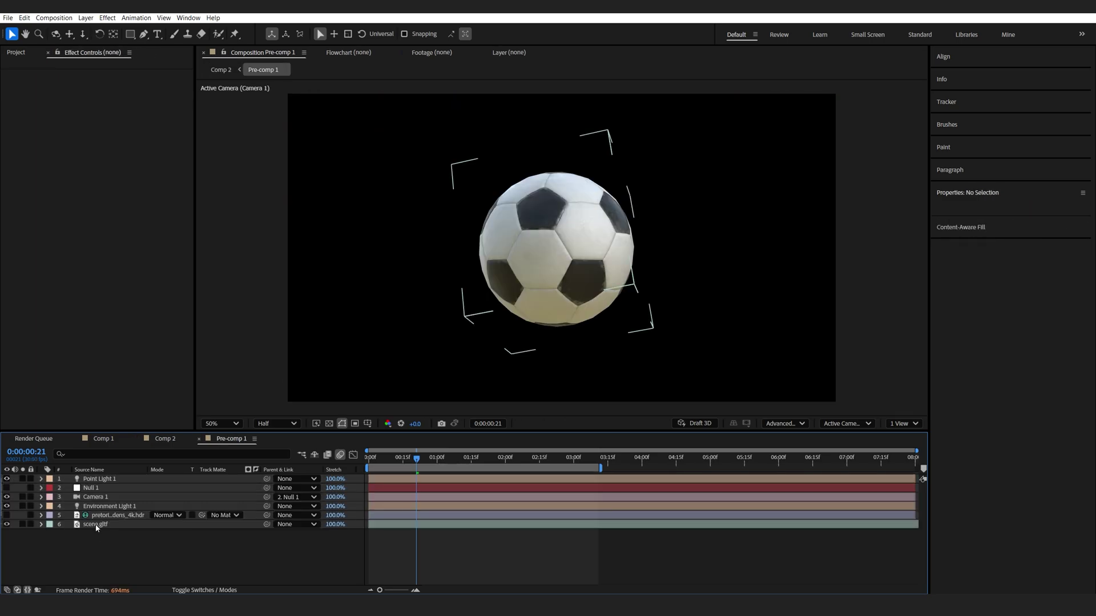
{"action": "left_click_drag", "start_coordinate": [416, 460], "coordinate": [461, 467]}
{"action": "key", "text": "shift+Escape"}
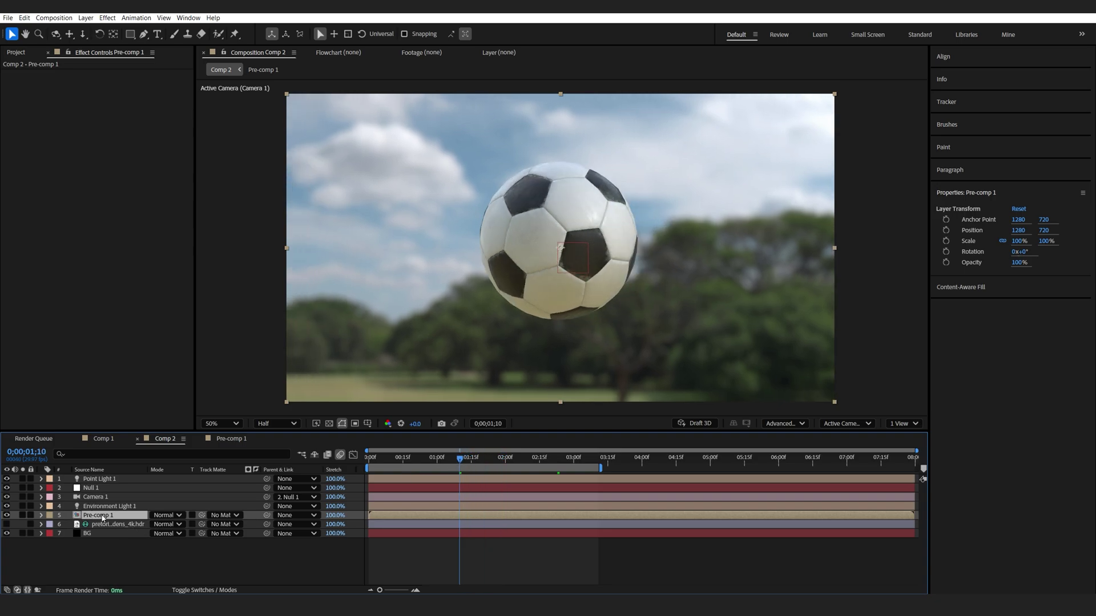
- Apply CC Force Motion Blur to the Pre-comp 1 layer via the effect search 'motio'
{"action": "key", "text": "ctrl+space"}
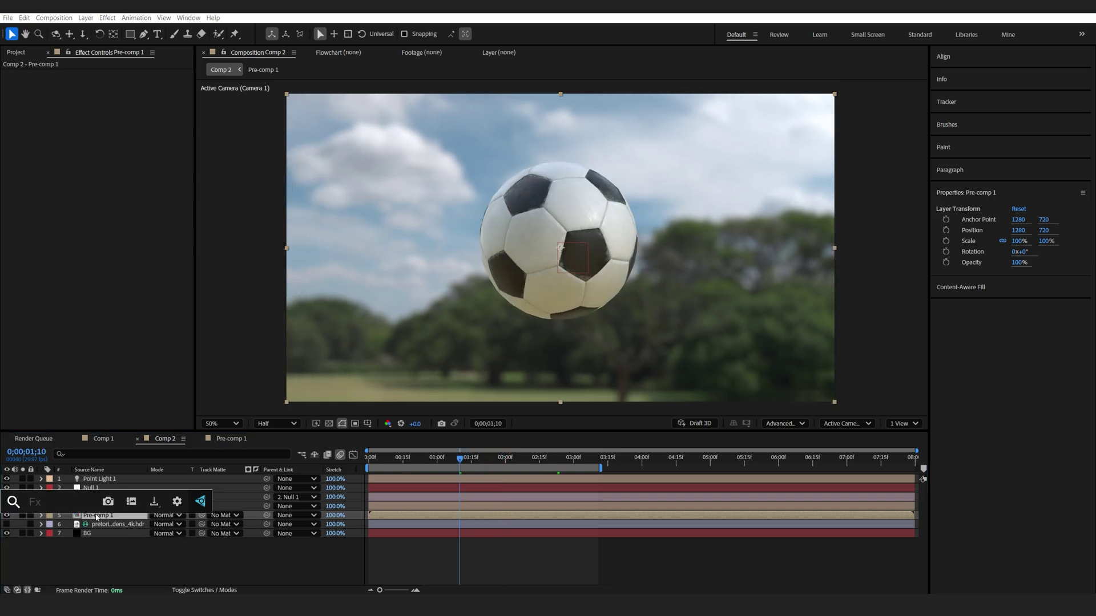
{"action": "type", "text": "motio"}
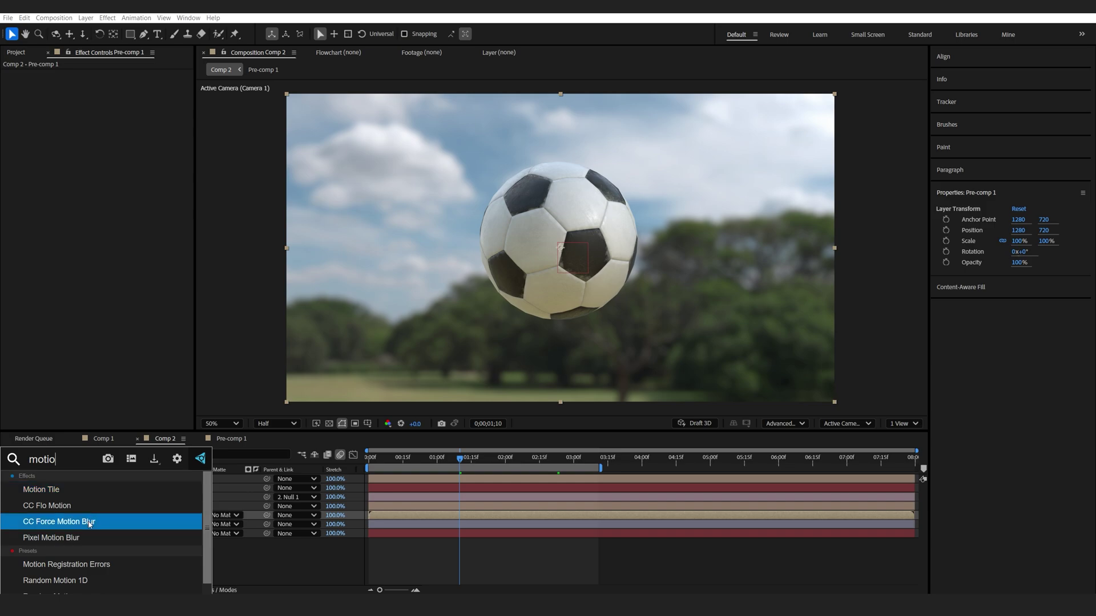
{"action": "left_click", "coordinate": [95, 517]}
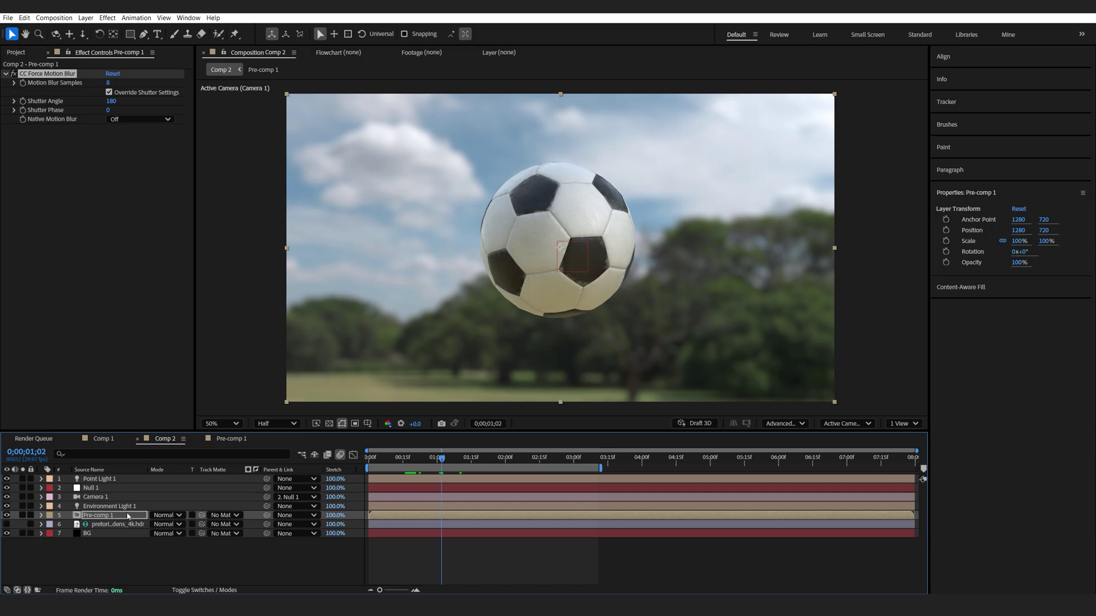
{"action": "left_click", "coordinate": [103, 438]}
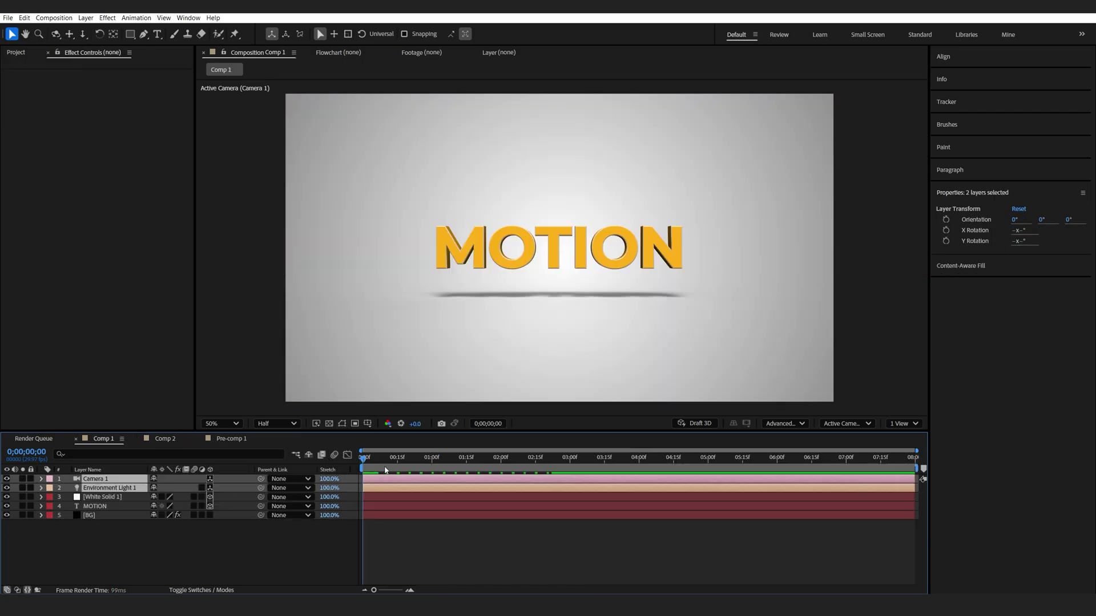
- Preview the 3D MOTION text animation, stopping at 0;00;02;03
{"action": "key", "text": "space"}
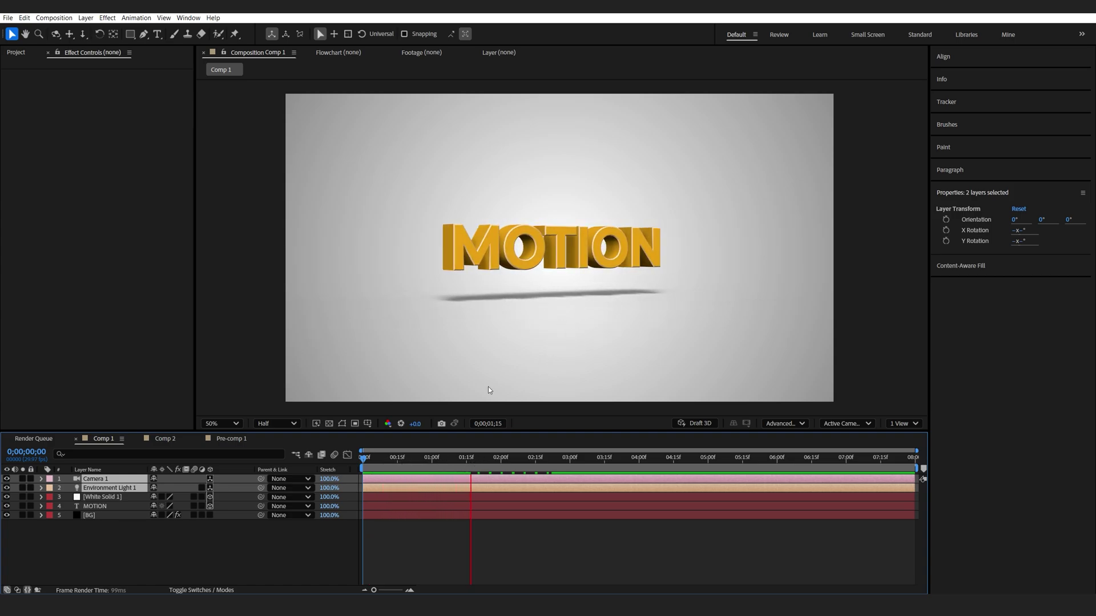
{"action": "left_click", "coordinate": [508, 463]}
{"action": "left_click", "coordinate": [325, 523]}
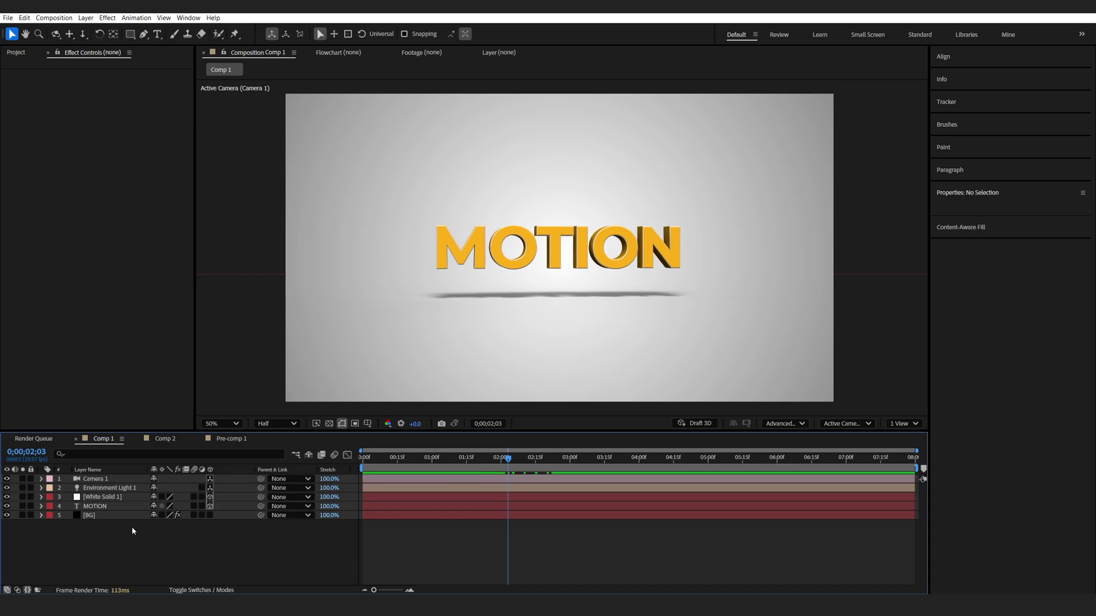
- Raise White Solid 1's Y position from 942 to 925.1
{"action": "left_click", "coordinate": [108, 498]}
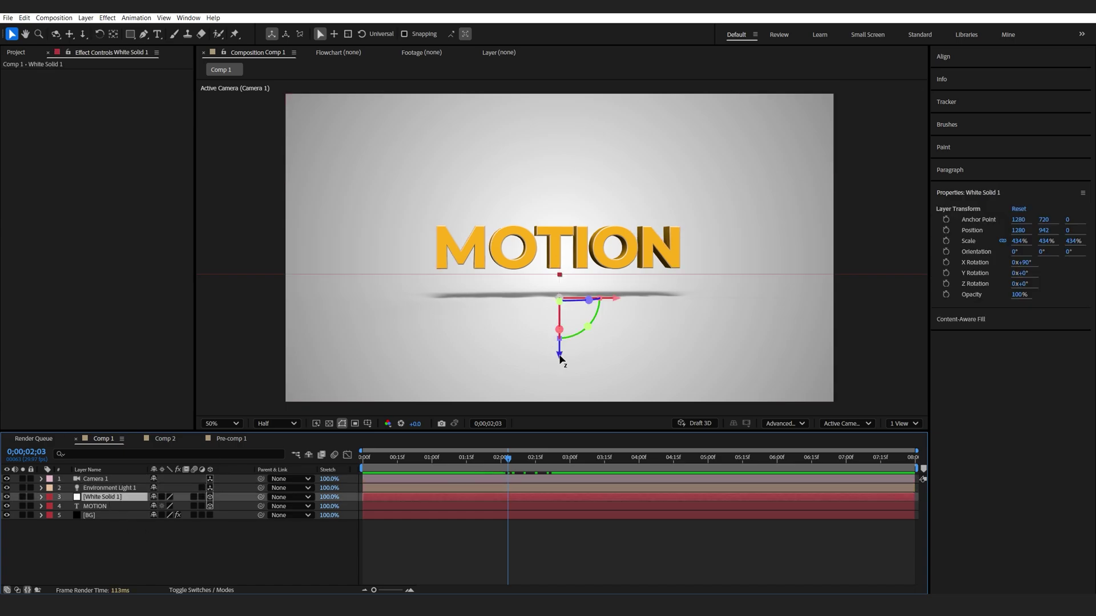
{"action": "left_click_drag", "start_coordinate": [563, 360], "coordinate": [564, 355]}
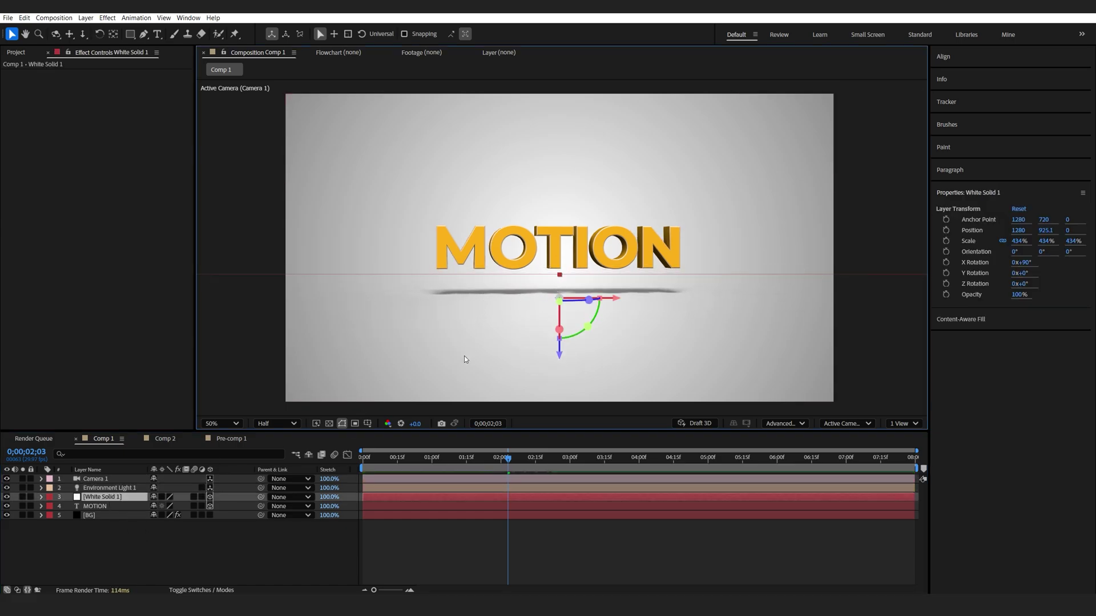
{"action": "left_click", "coordinate": [205, 559]}
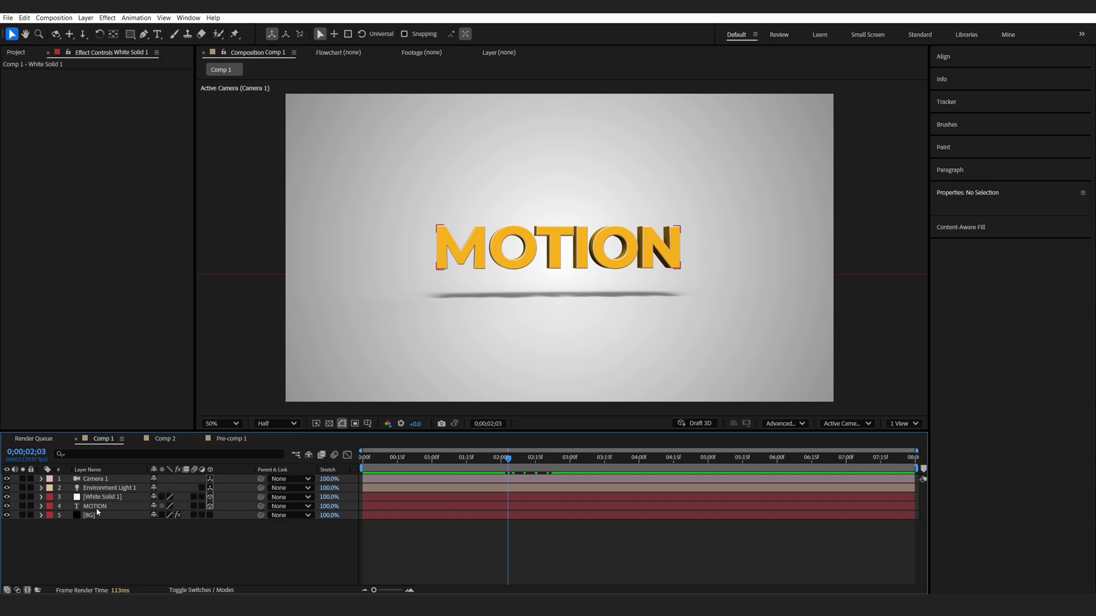
{"action": "right_click", "coordinate": [96, 508]}
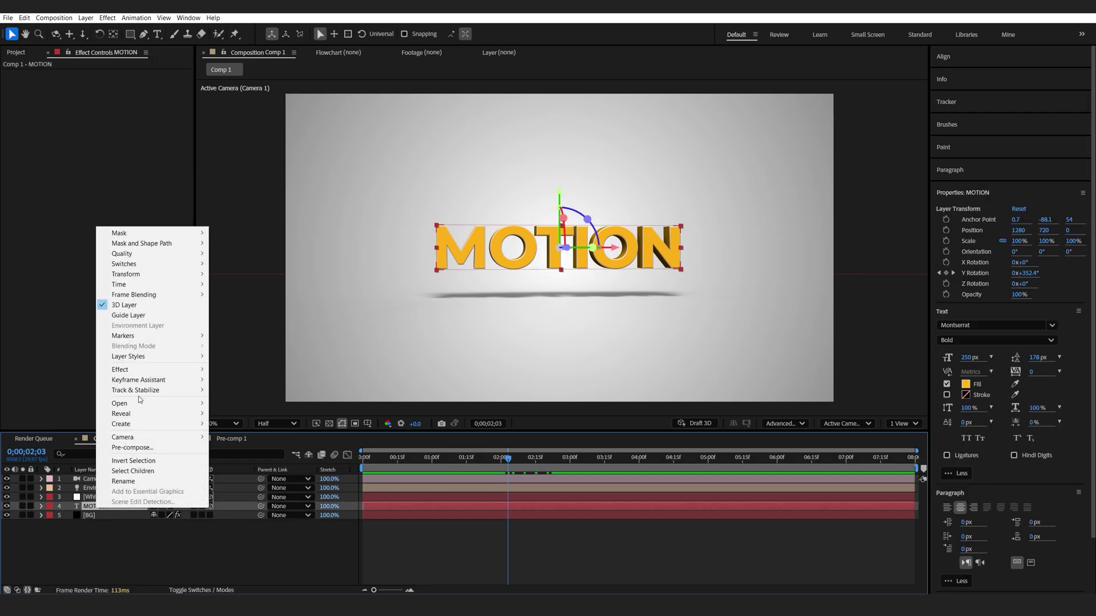
- Create a 3D layer instance of the MOTION text, adding an 'Instance: MOTION' layer
{"action": "mouse_move", "coordinate": [139, 425]}
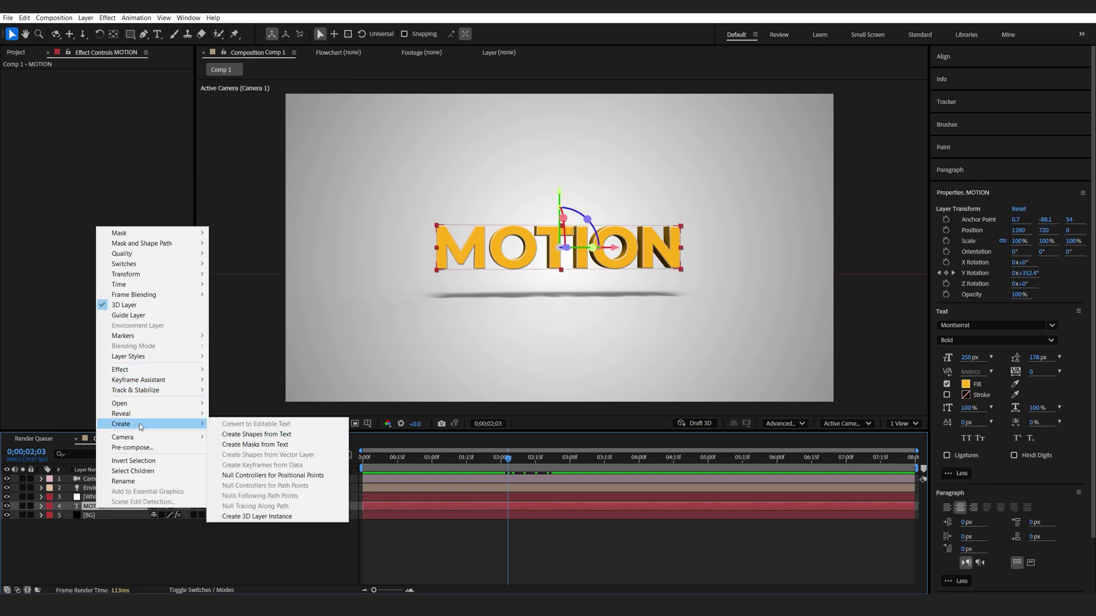
{"action": "left_click", "coordinate": [287, 515]}
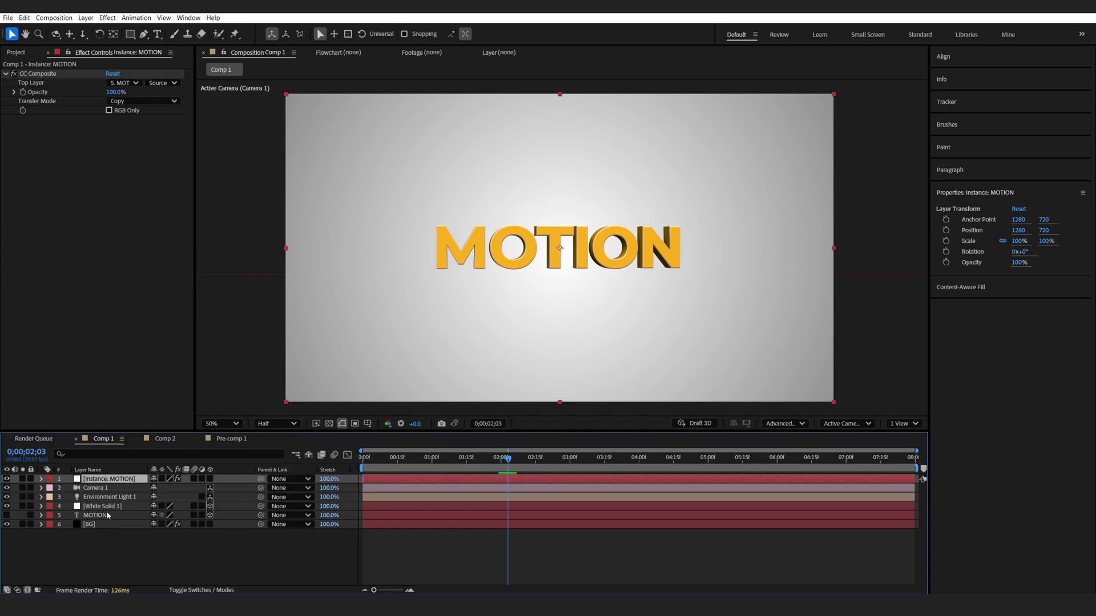
- Duplicate MOTION as MOTION 2, set Casts Shadows to Only, and hide the original MOTION
{"action": "left_click", "coordinate": [105, 517]}
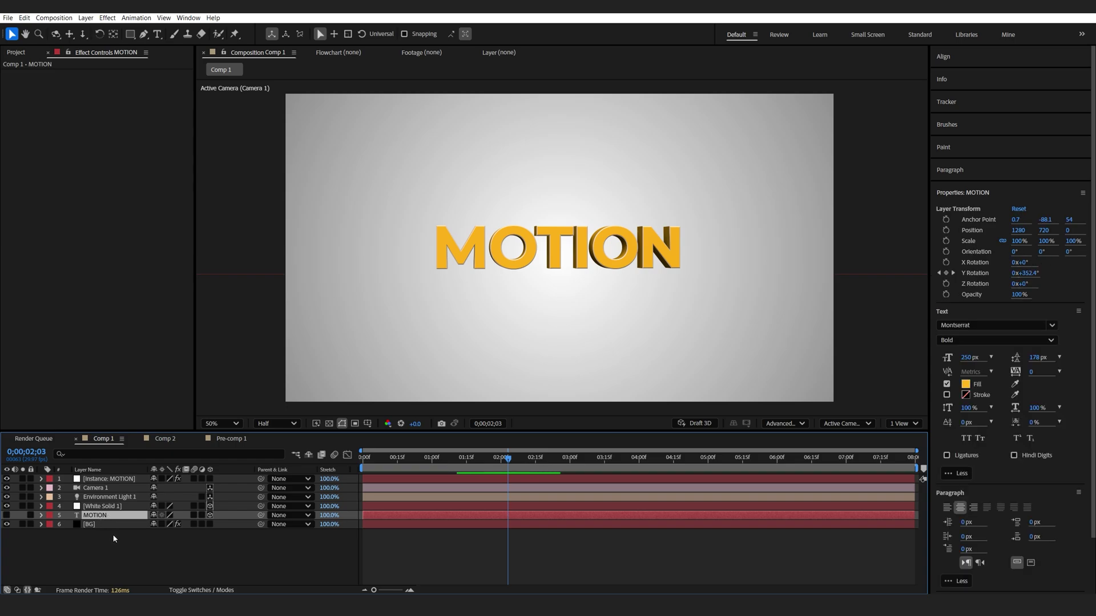
{"action": "key", "text": "ctrl+d"}
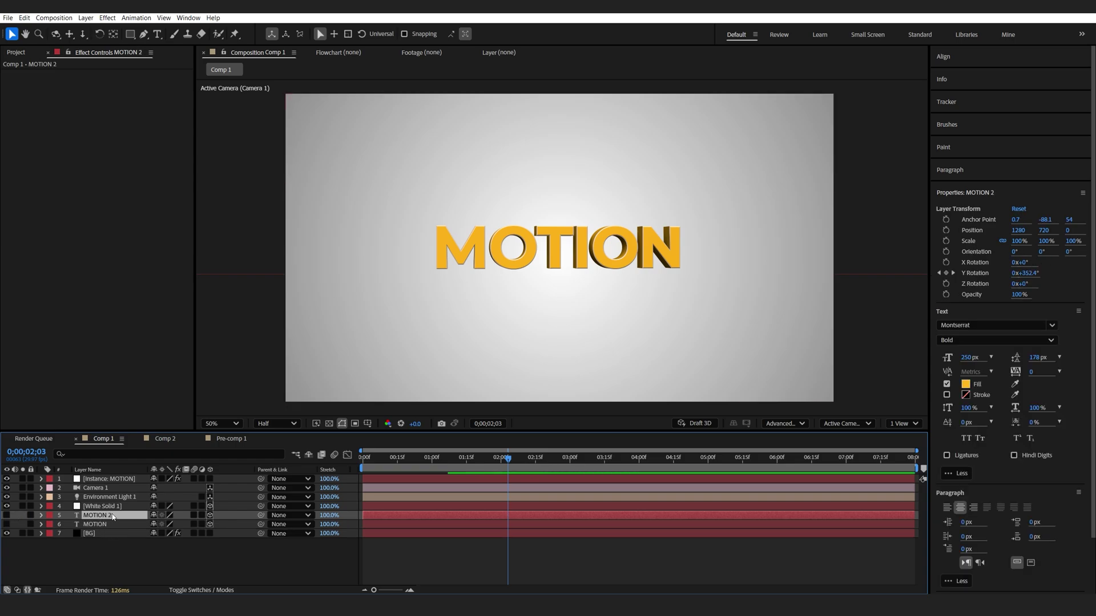
{"action": "left_click", "coordinate": [7, 516]}
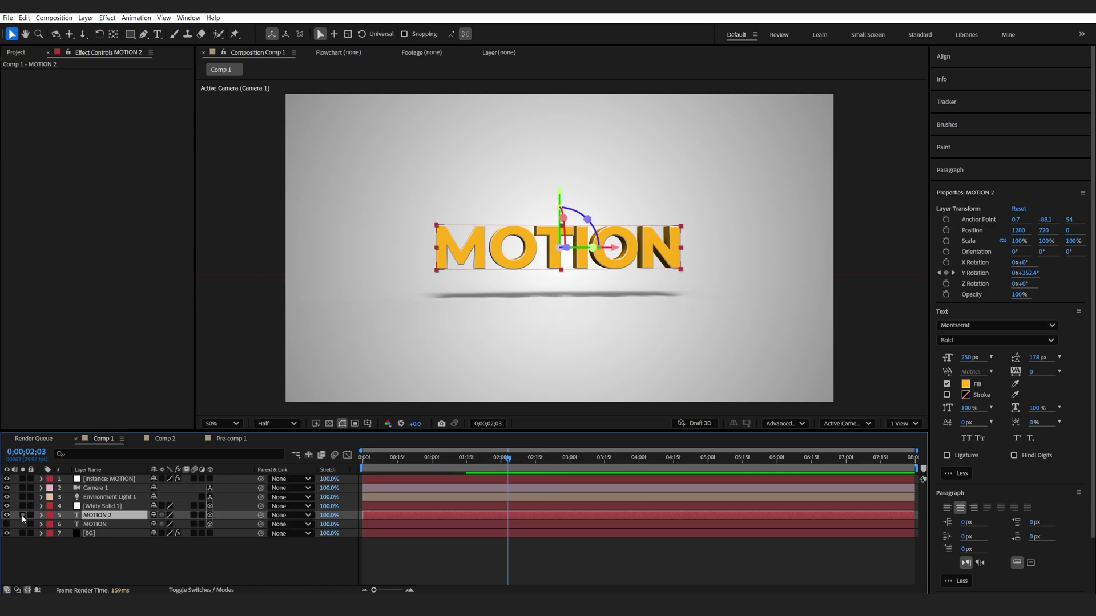
{"action": "left_click", "coordinate": [22, 516]}
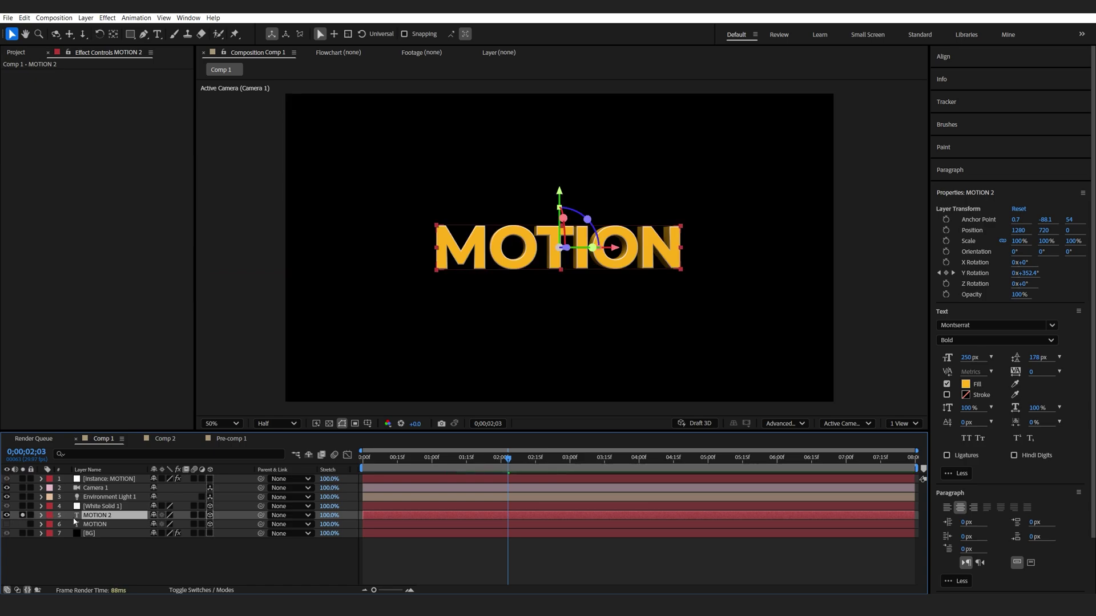
{"action": "key", "text": "a"}
{"action": "key", "text": "a"}
{"action": "scroll", "coordinate": [111, 515], "scroll_direction": "down", "scroll_amount": 3}
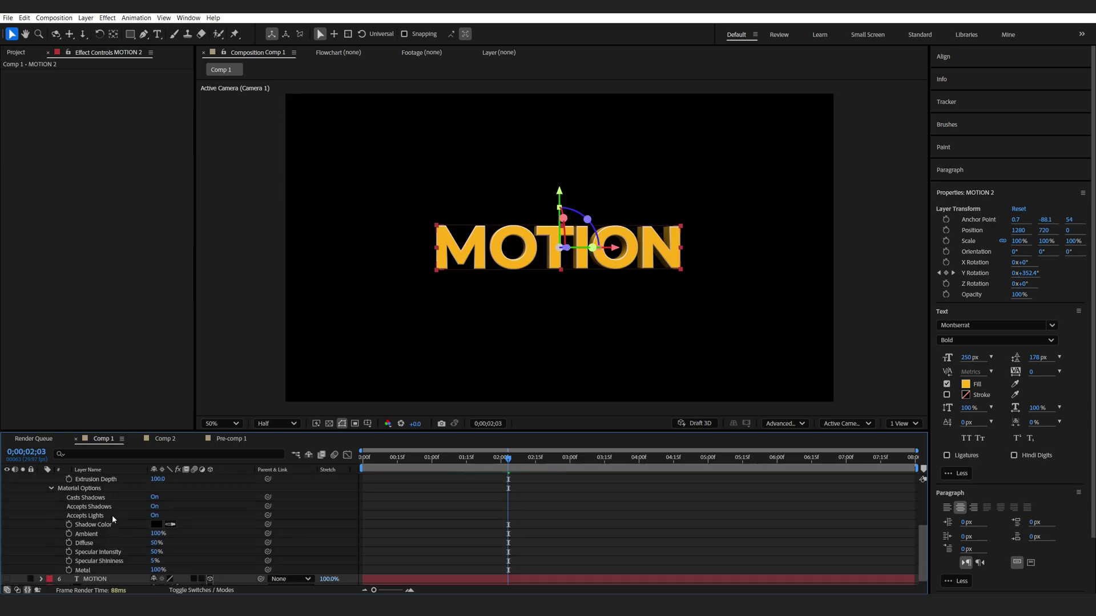
{"action": "left_click", "coordinate": [155, 498]}
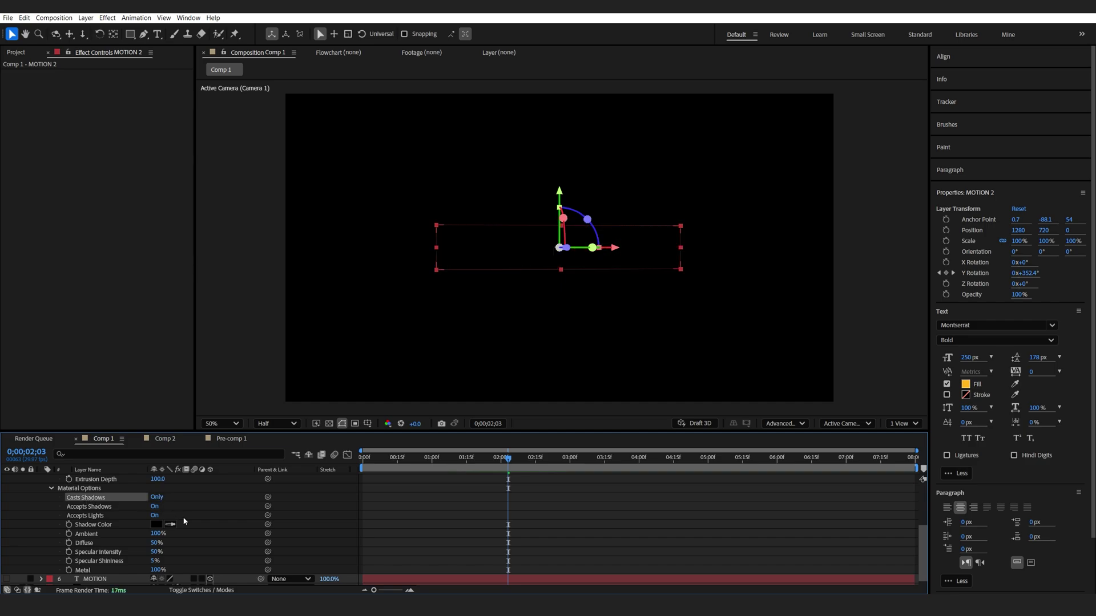
{"action": "key", "text": "a"}
{"action": "key", "text": "a"}
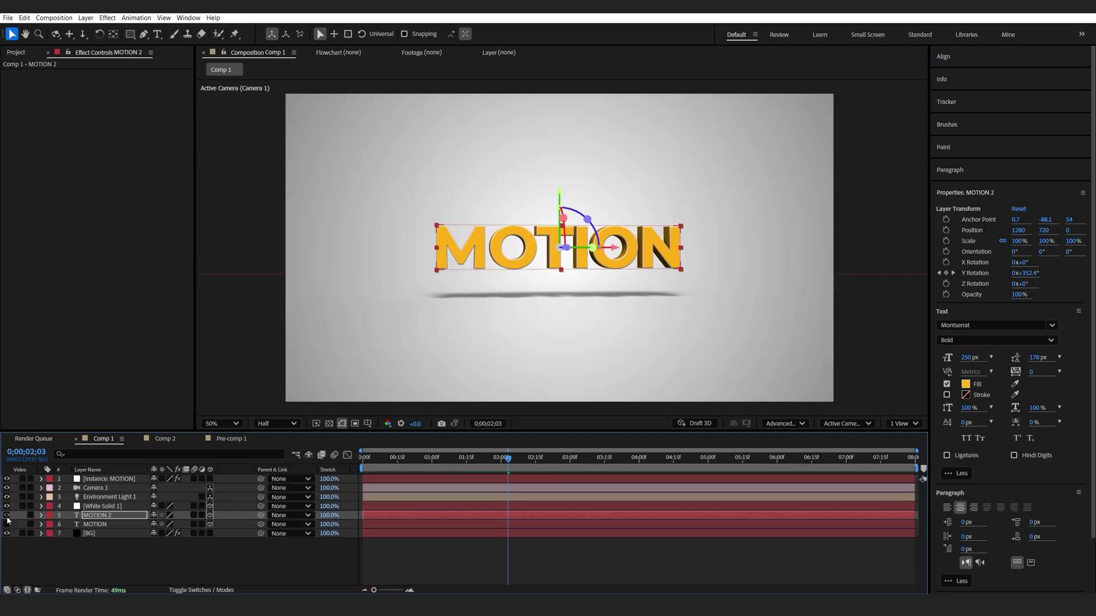
{"action": "left_click", "coordinate": [6, 524]}
- Add CC Force Motion Blur to Instance: MOTION and preview the blurred text at 0;00;00;19
{"action": "left_click", "coordinate": [110, 481]}
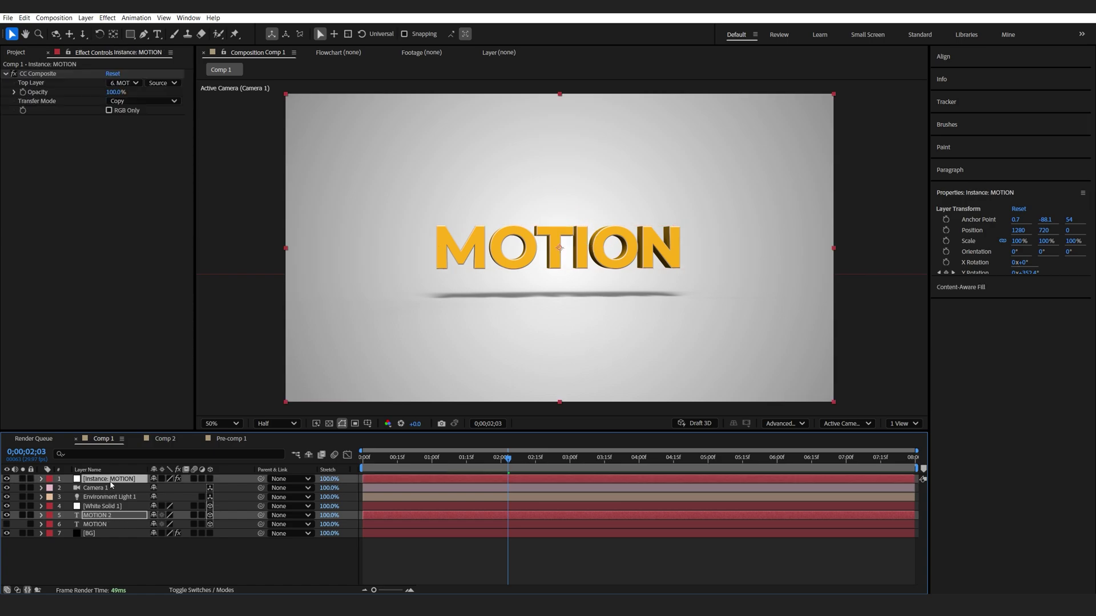
{"action": "key", "text": "ctrl+space"}
{"action": "type", "text": "motio"}
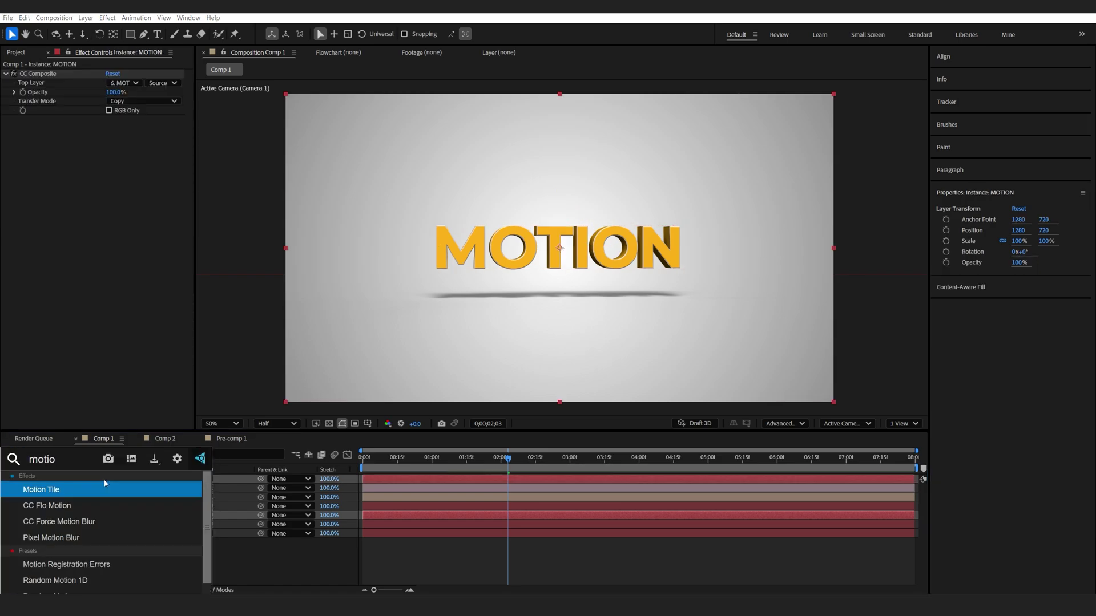
{"action": "left_click", "coordinate": [59, 522]}
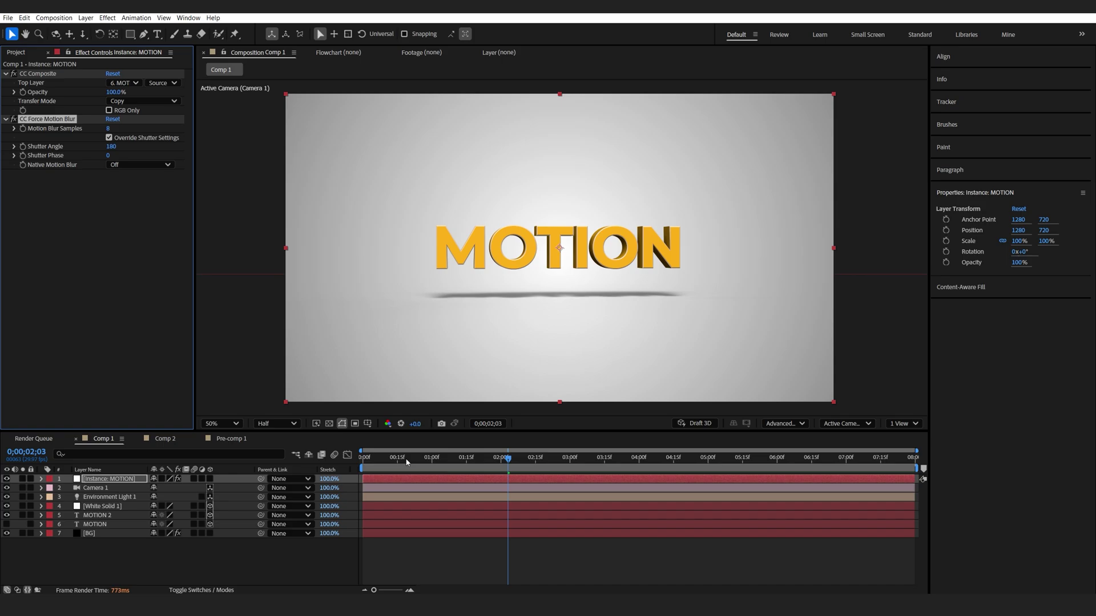
{"action": "left_click", "coordinate": [407, 460]}
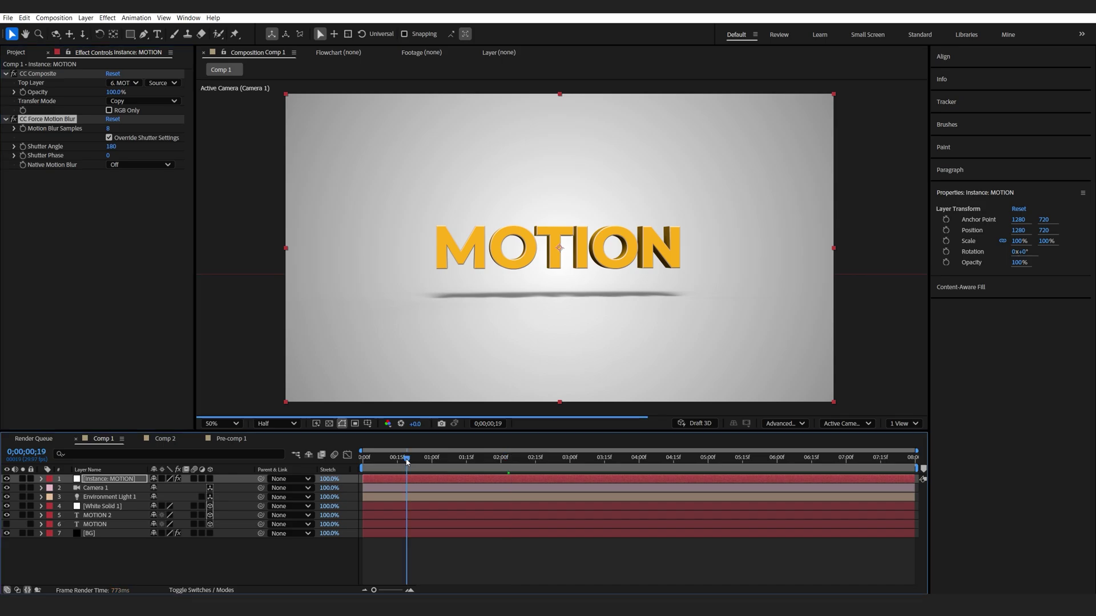